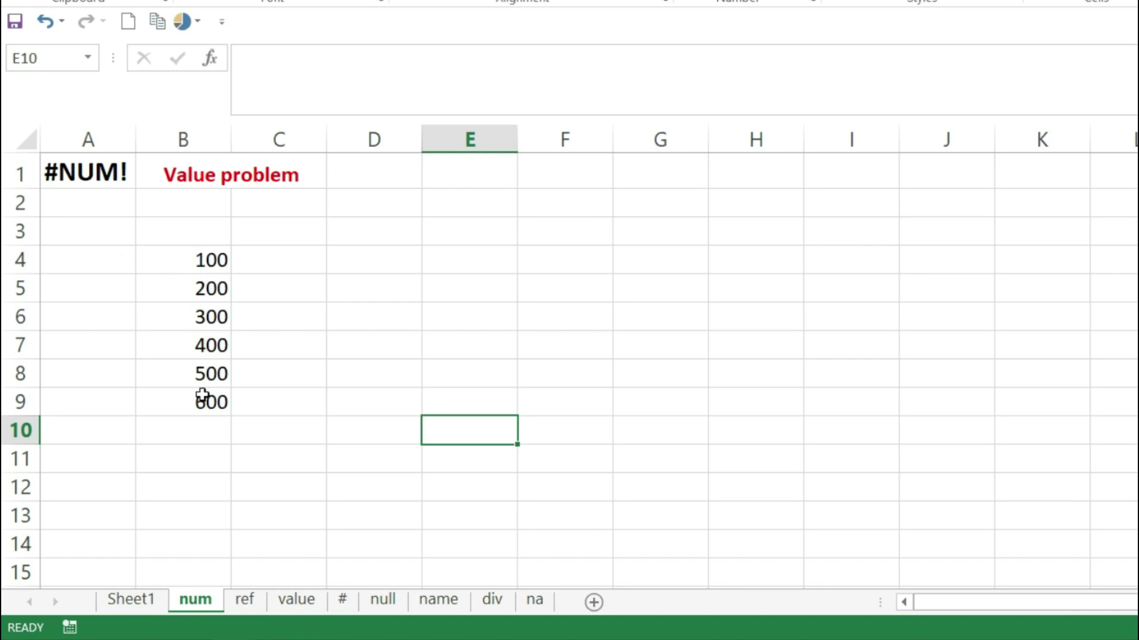
Step: Enter =LARGE(B4:B9,1) in B10 to return the largest value
click(169, 431)
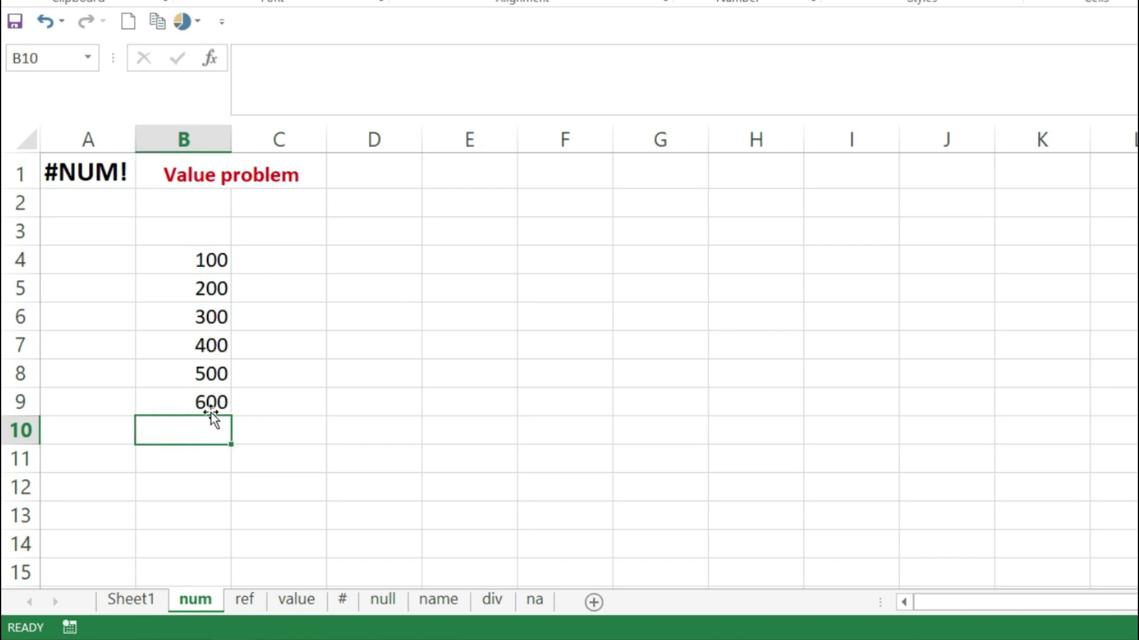
text(=l)
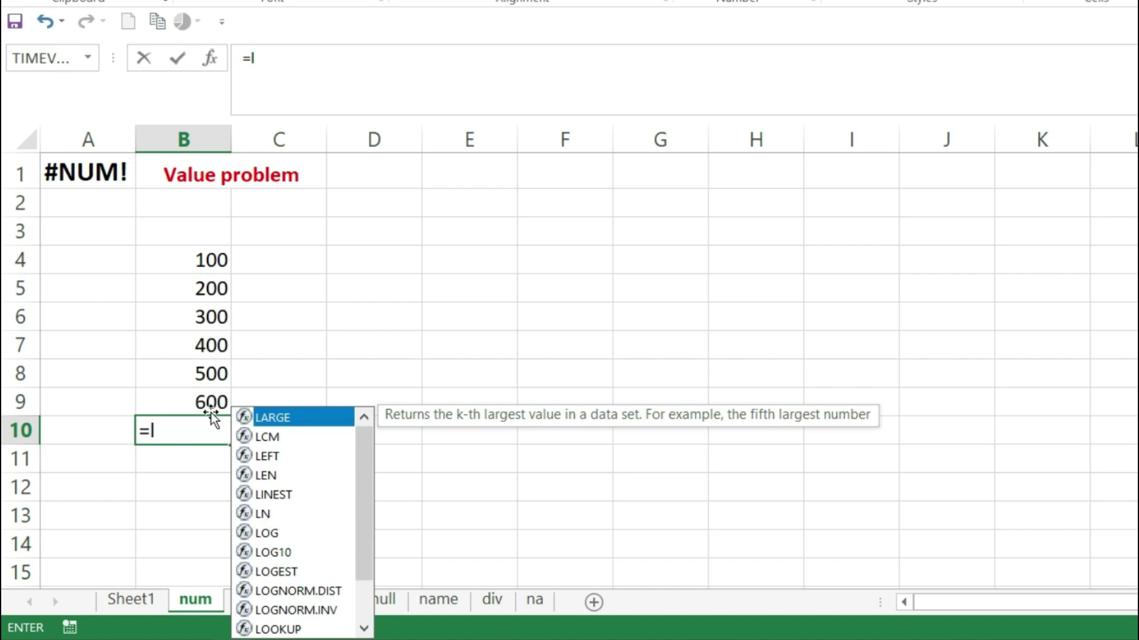
text(ar)
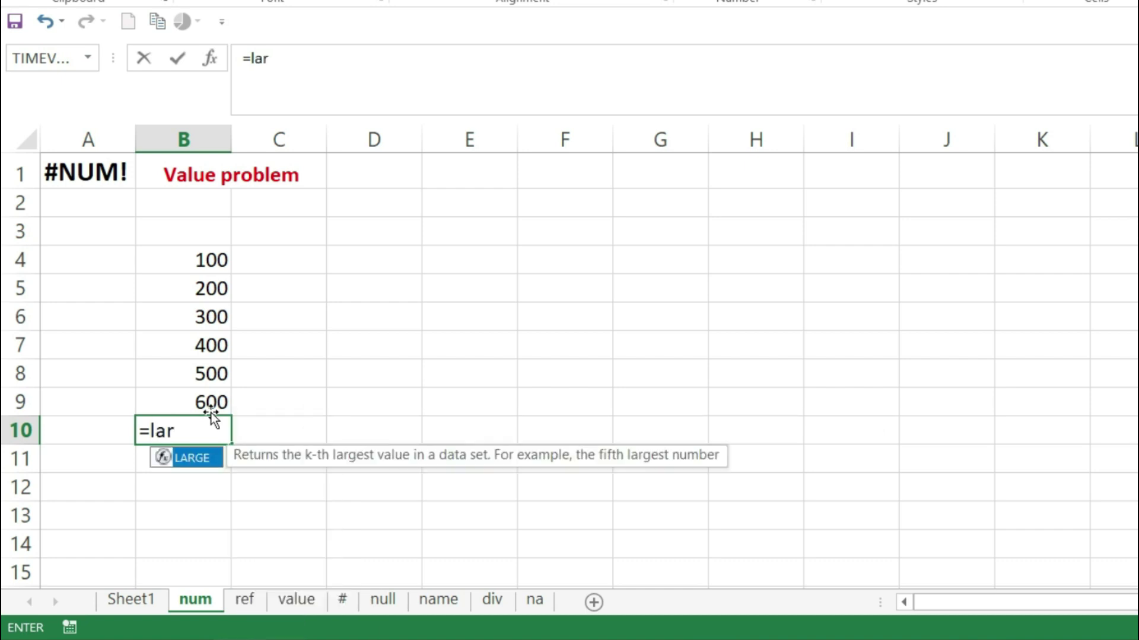
key(Tab)
drag(196, 260, 178, 396)
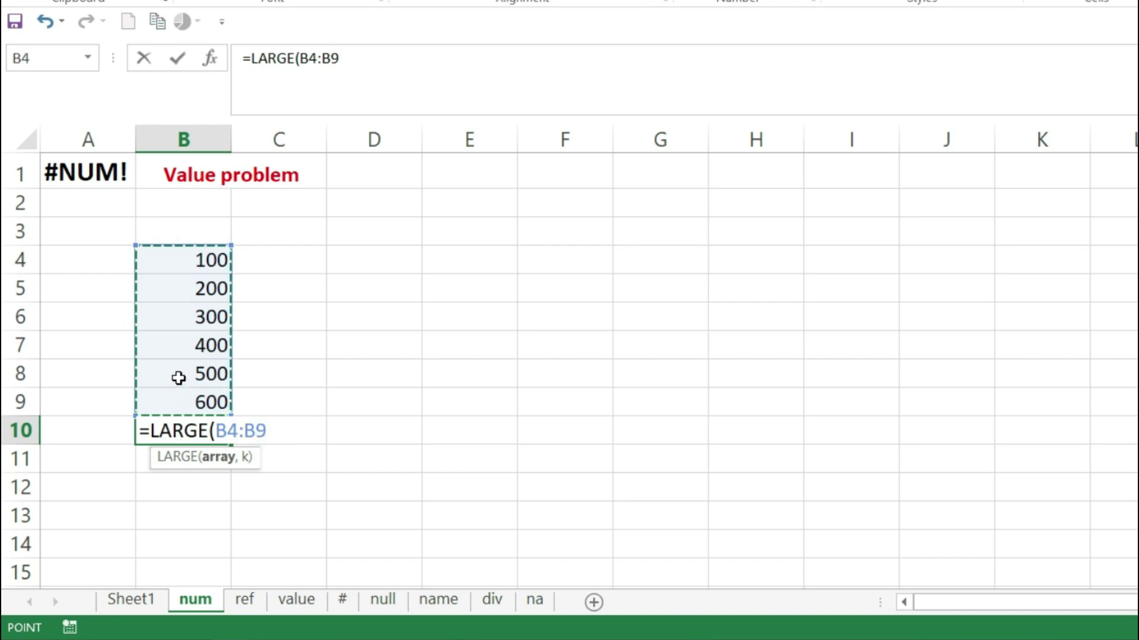
text(,)
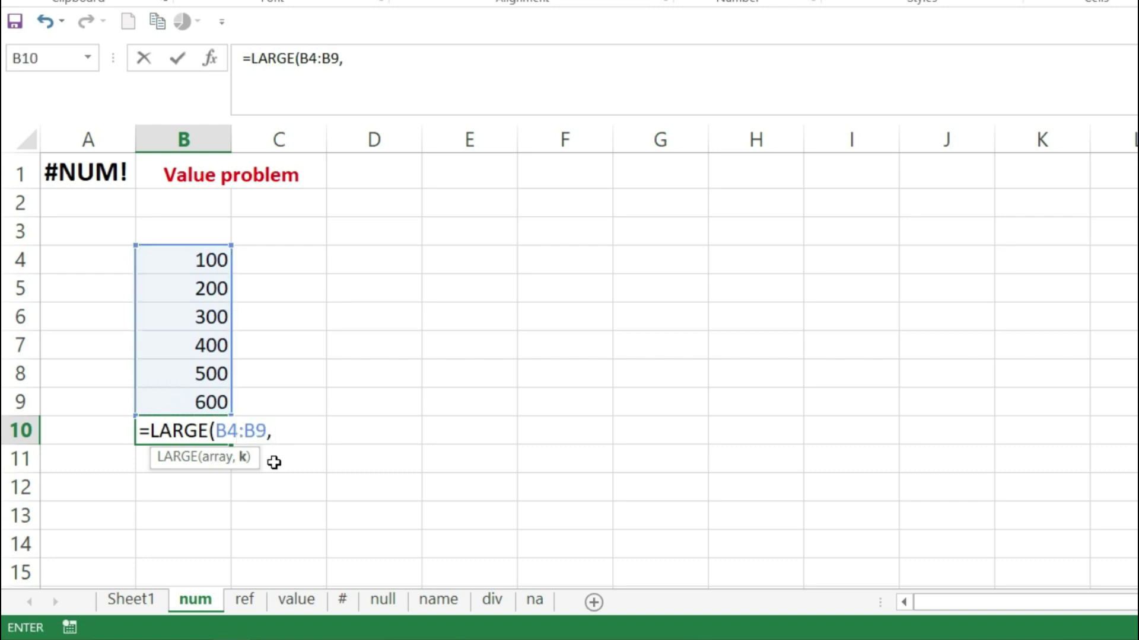
text(1))
key(ctrl+Return)
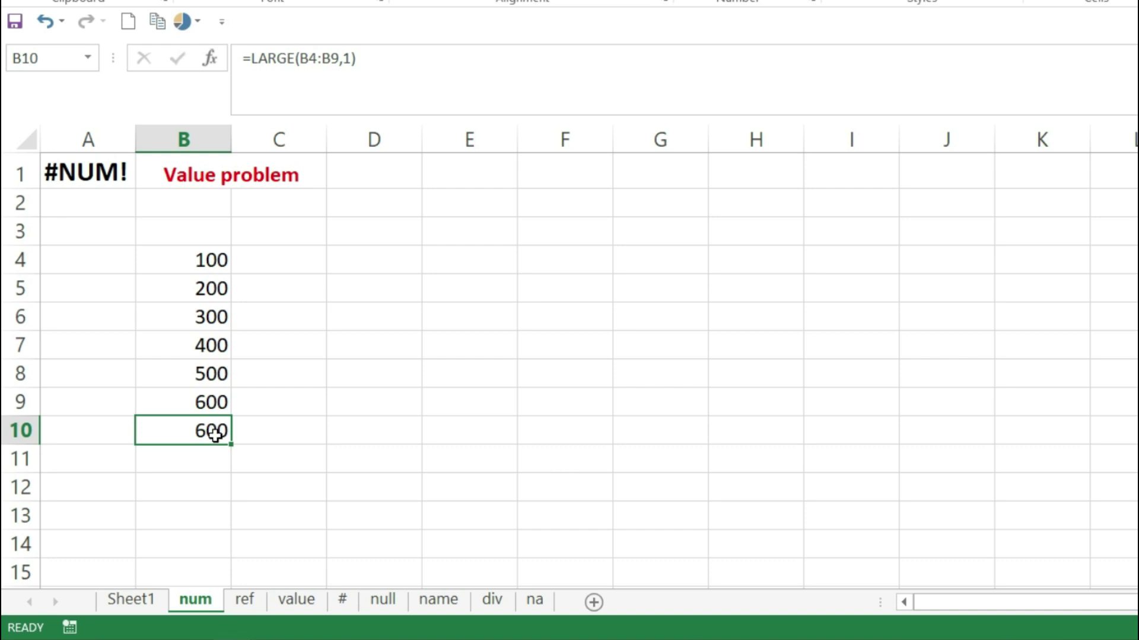
Step: Change the LARGE formula's k to 10 so B10 returns #NUM!
click(216, 433)
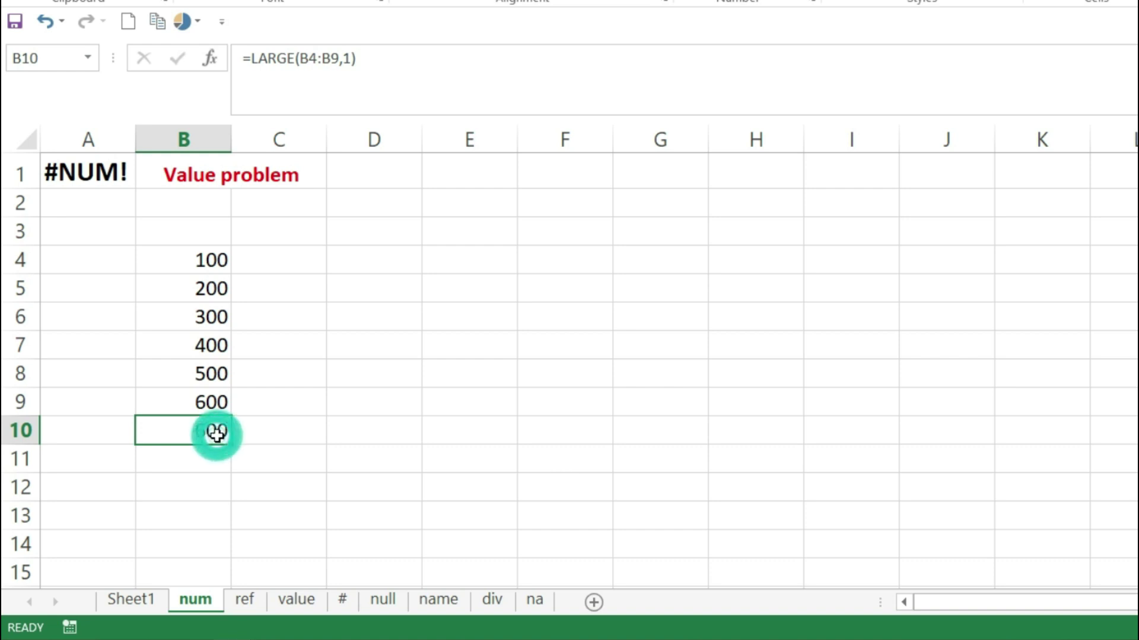
click(410, 427)
click(204, 425)
double_click(204, 427)
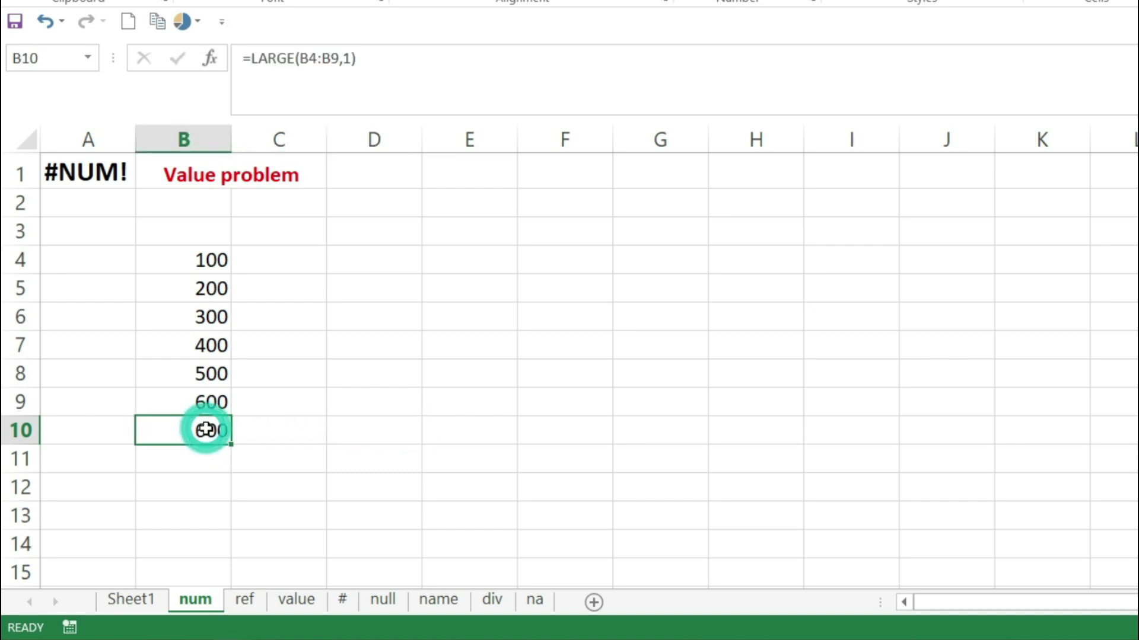
click(284, 429)
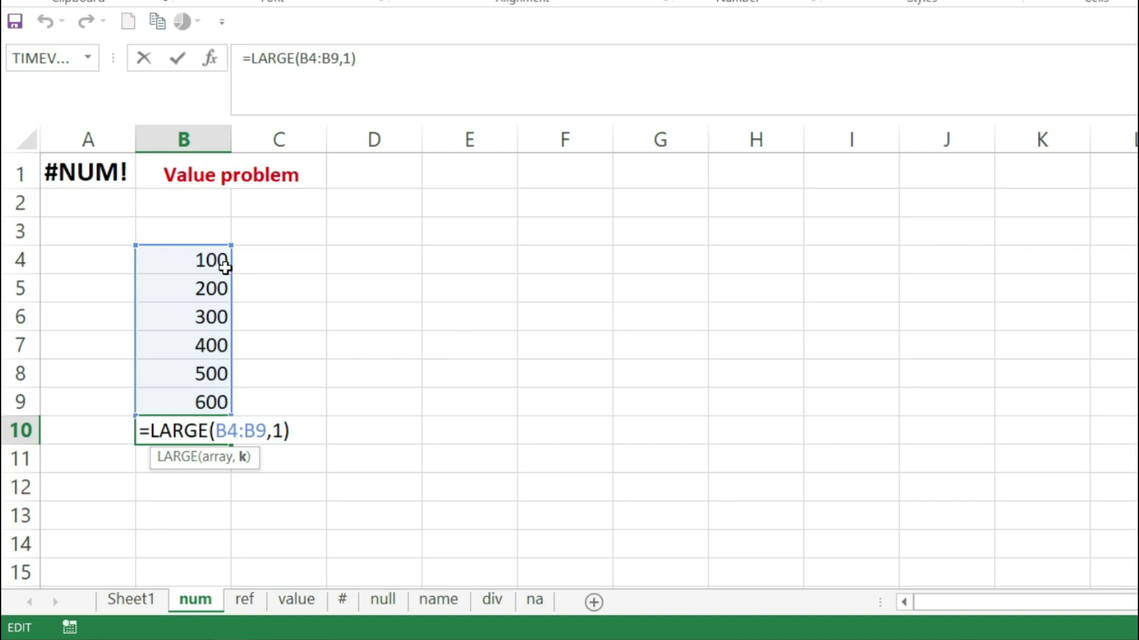
text(0)
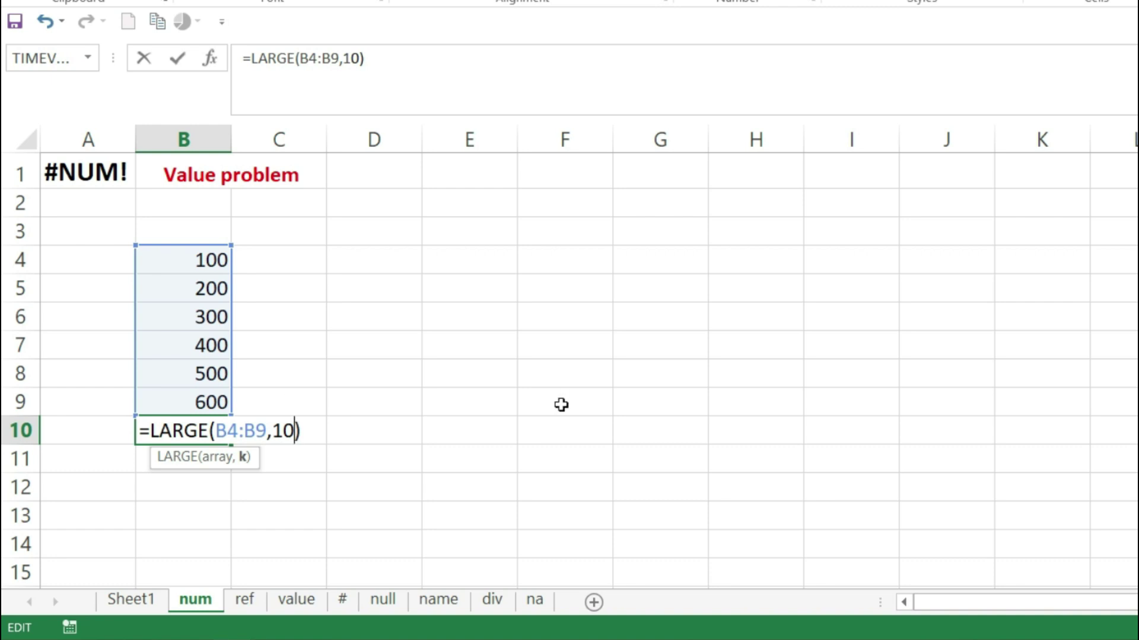
key(Return)
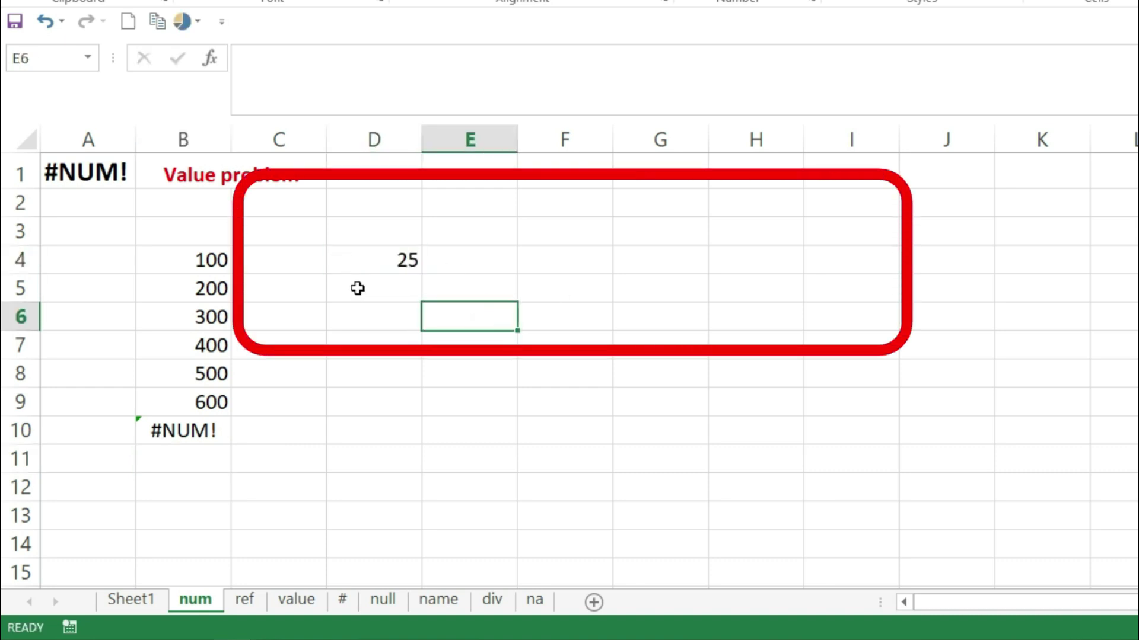
Step: Enter =SQRT(D4) in D5 to show the square root of 25 as 5
click(357, 289)
text(=)
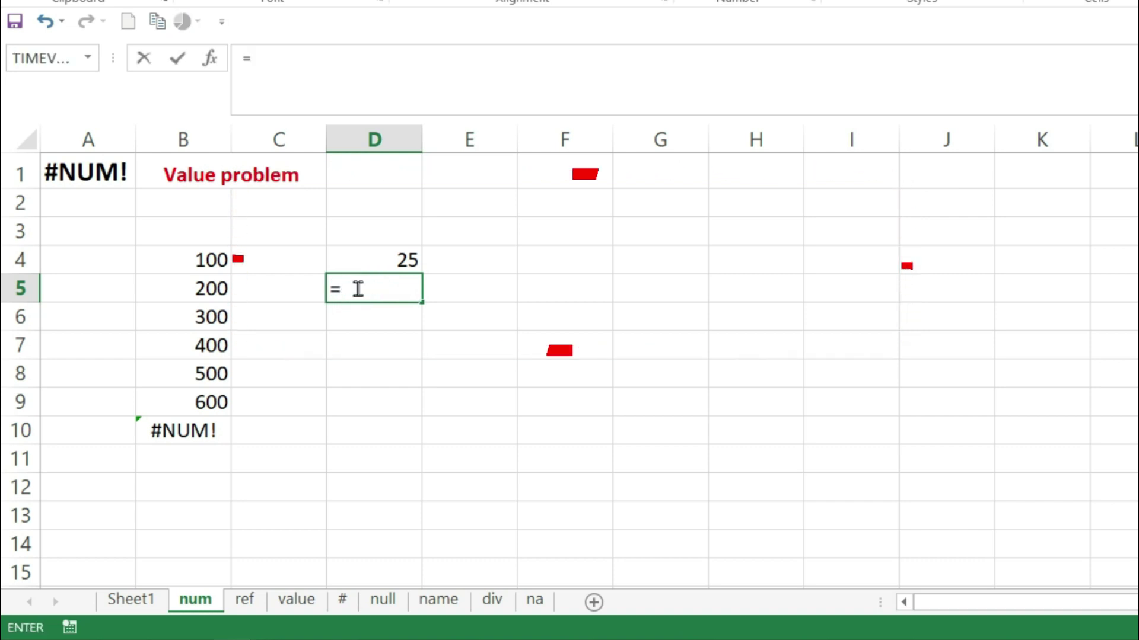
text(sqrt)
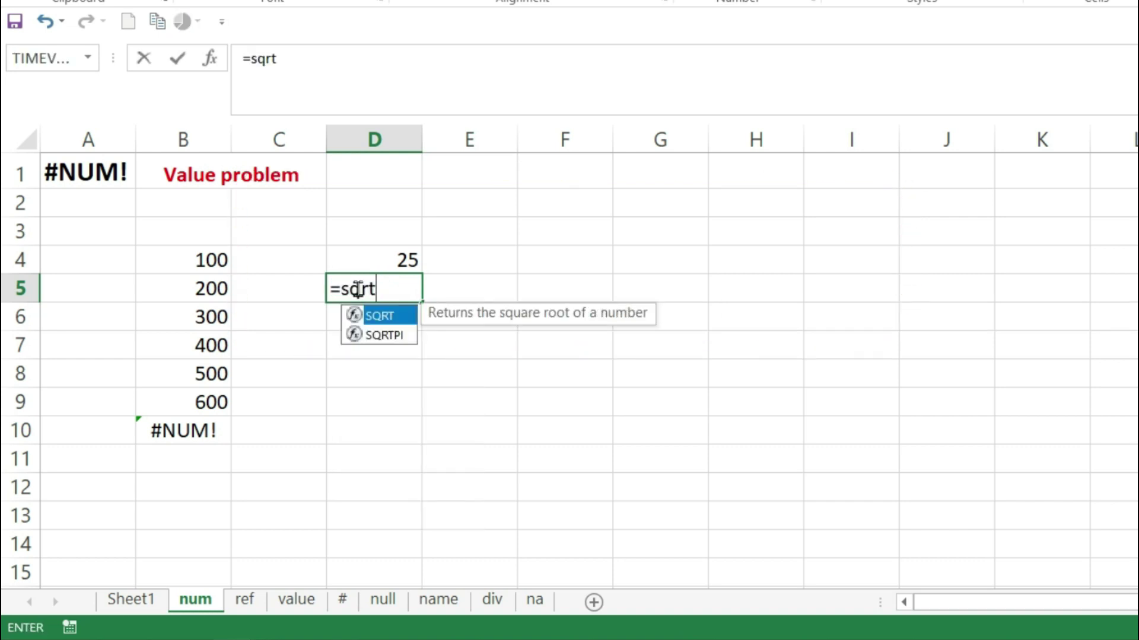
key(Tab)
click(412, 259)
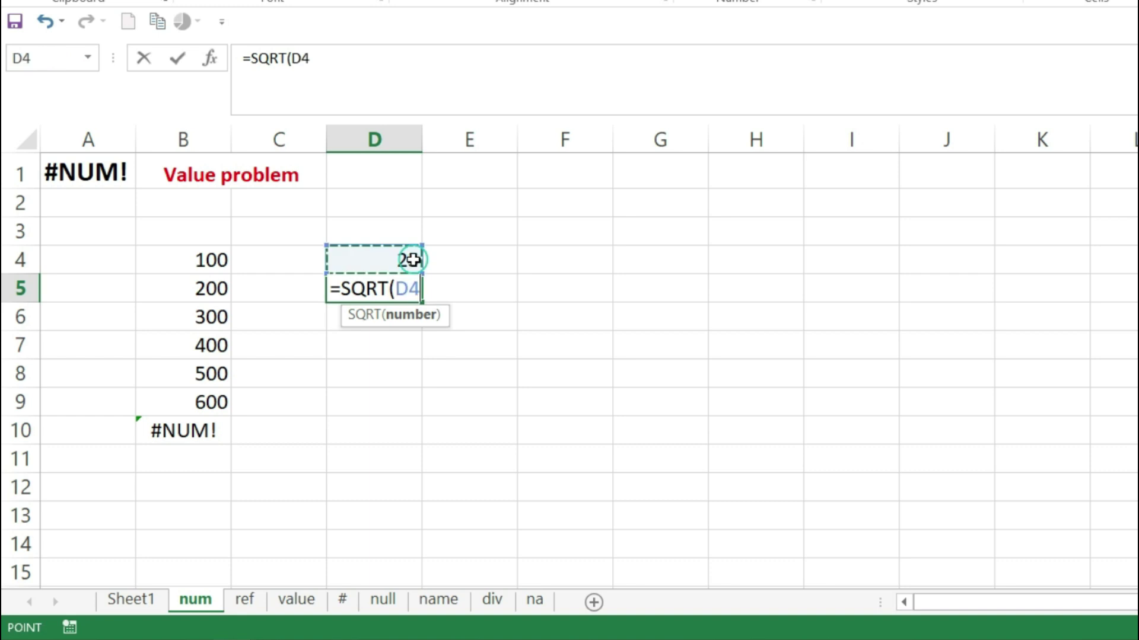
text())
key(Return)
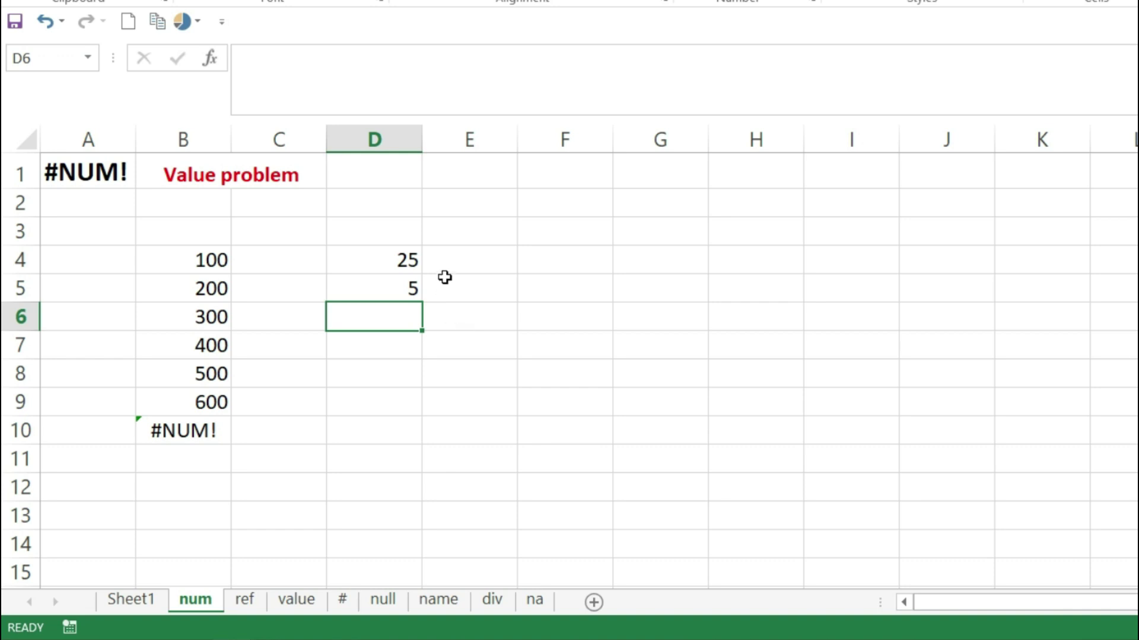
Step: Put -25 in E4 and =SQRT(E4) in E5, which returns #NUM!
click(464, 255)
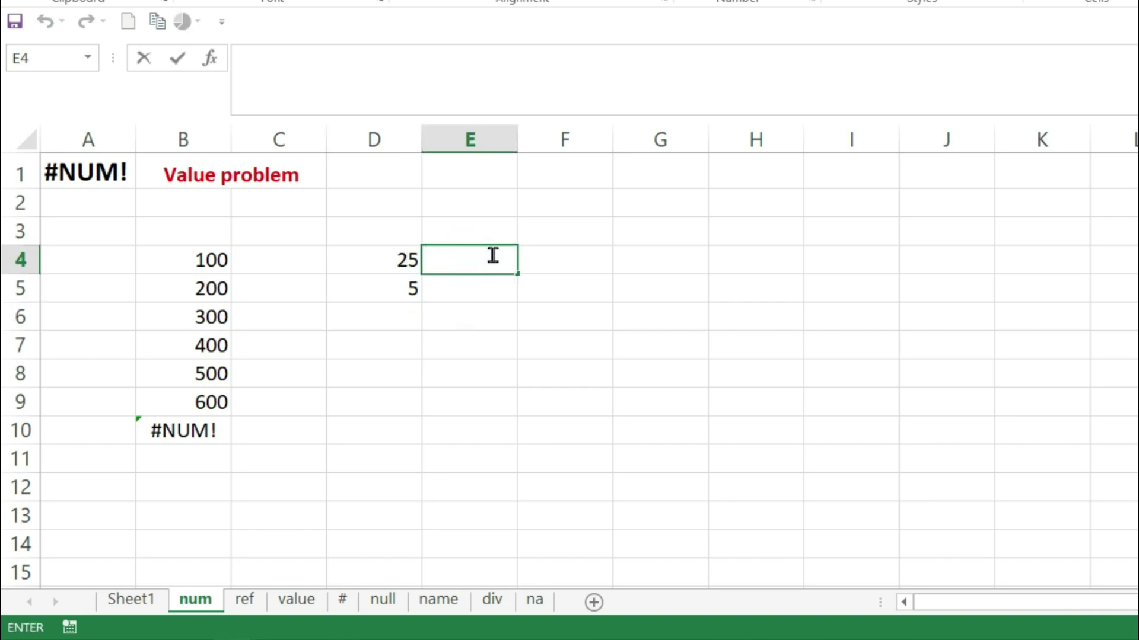
text(-25)
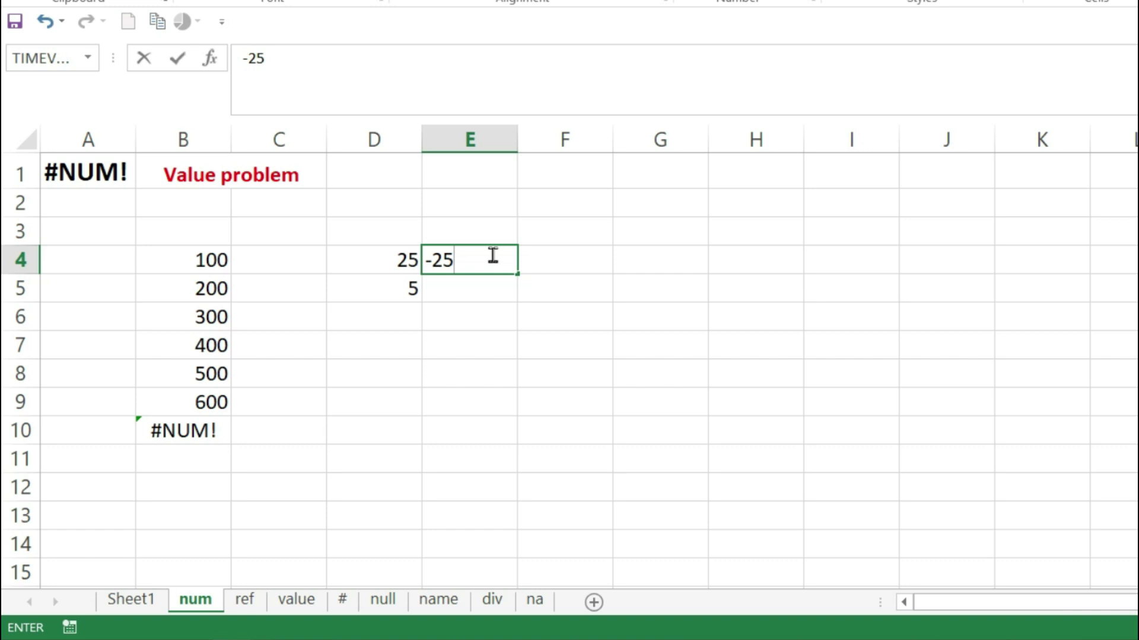
click(473, 281)
double_click(479, 286)
text(=)
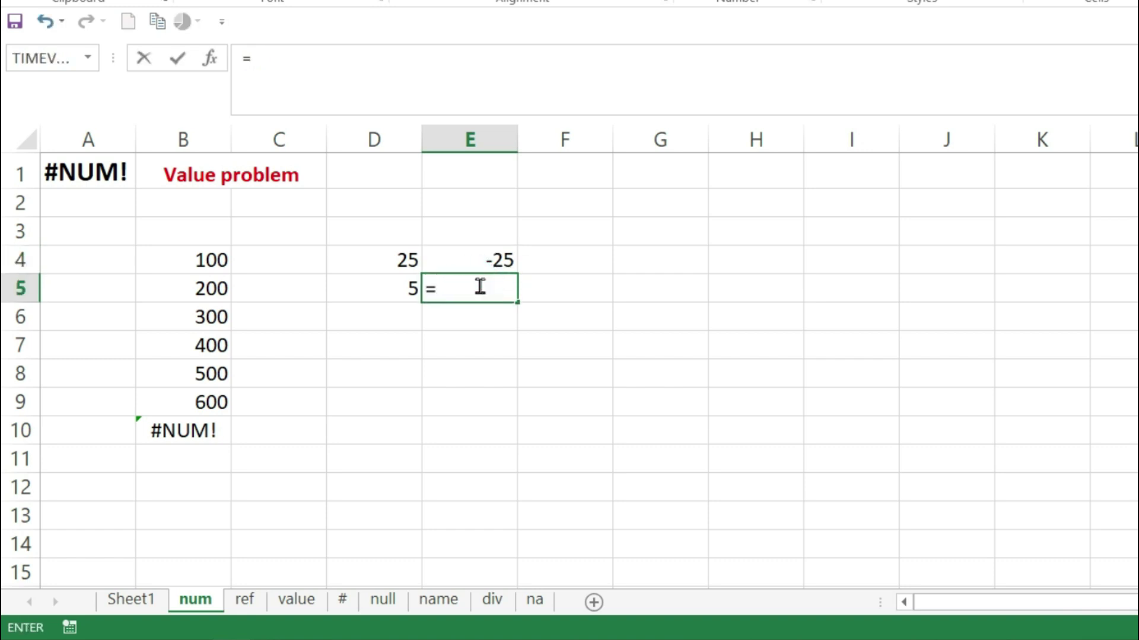
text(sqrt)
key(Tab)
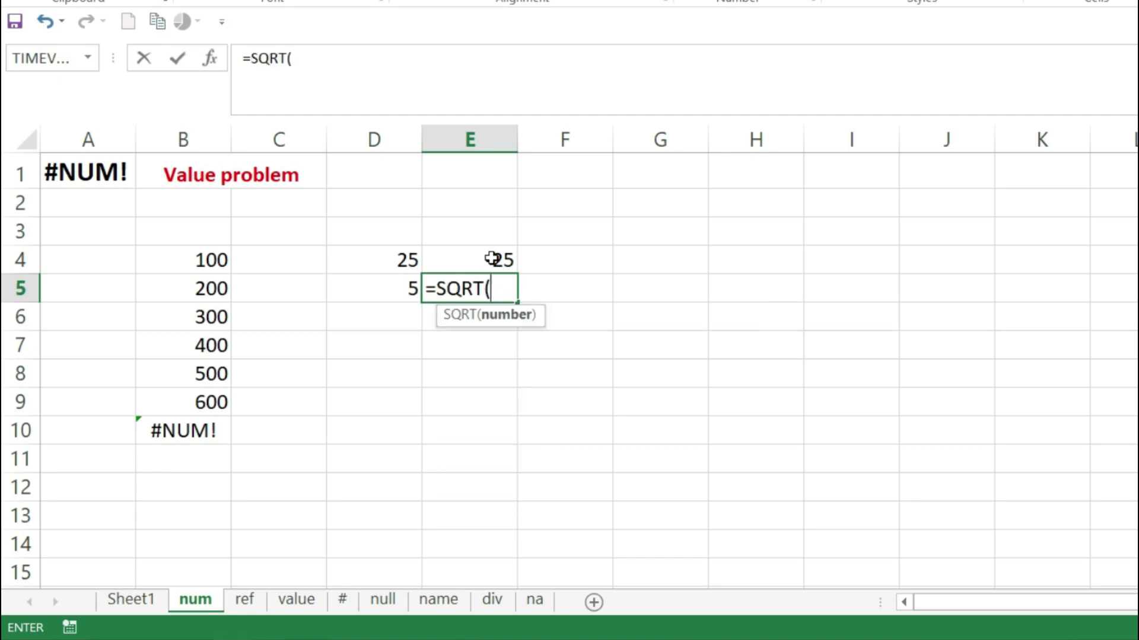
click(491, 255)
text())
key(Return)
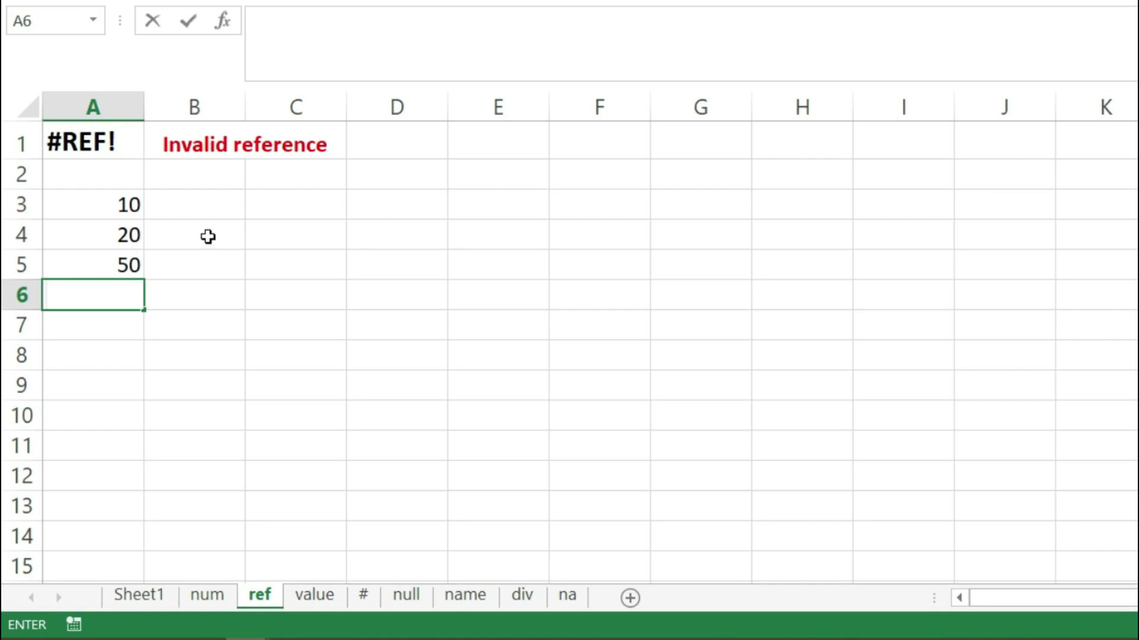
Step: Total A3, A4 and A5 in A6 with =A3+A4+A5
text(=)
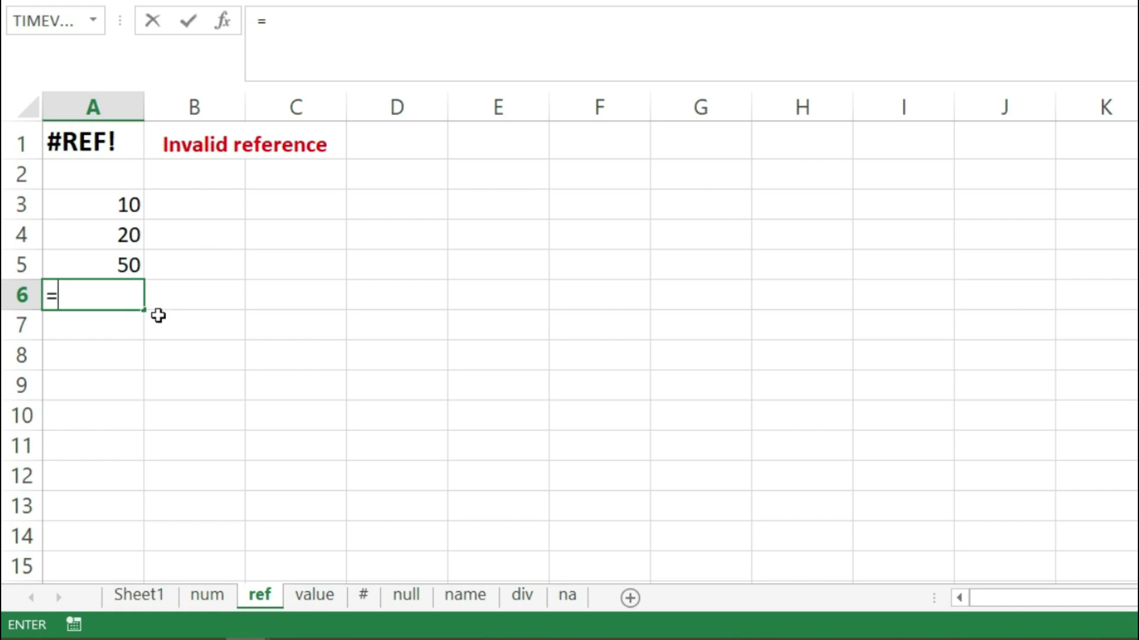
click(98, 211)
text(+)
click(107, 234)
text(+)
click(112, 264)
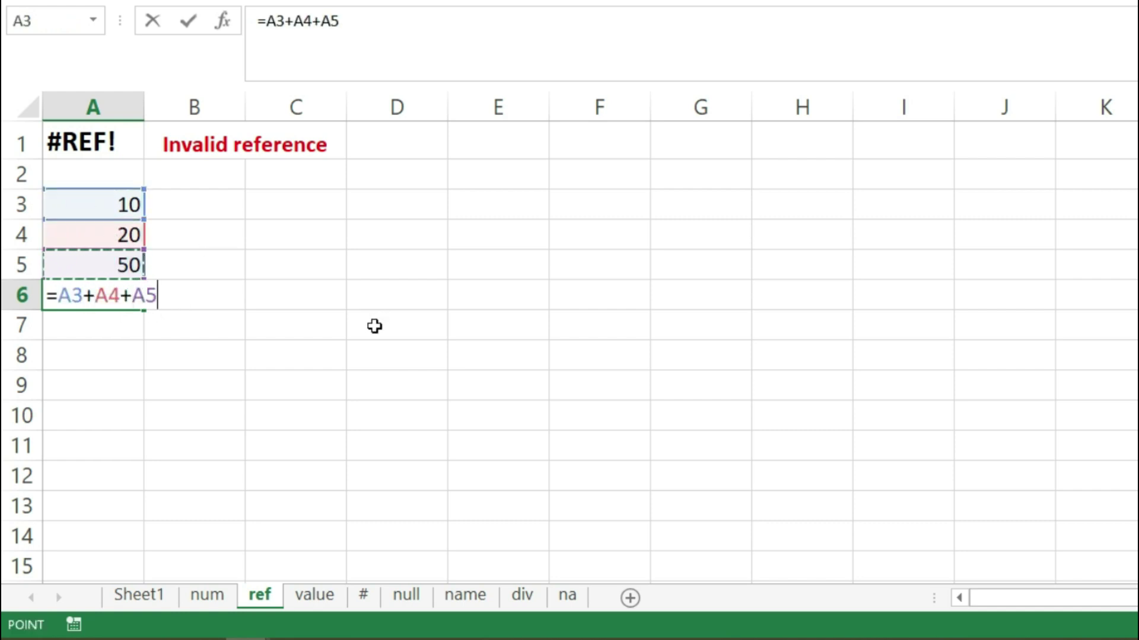
key(Return)
click(123, 295)
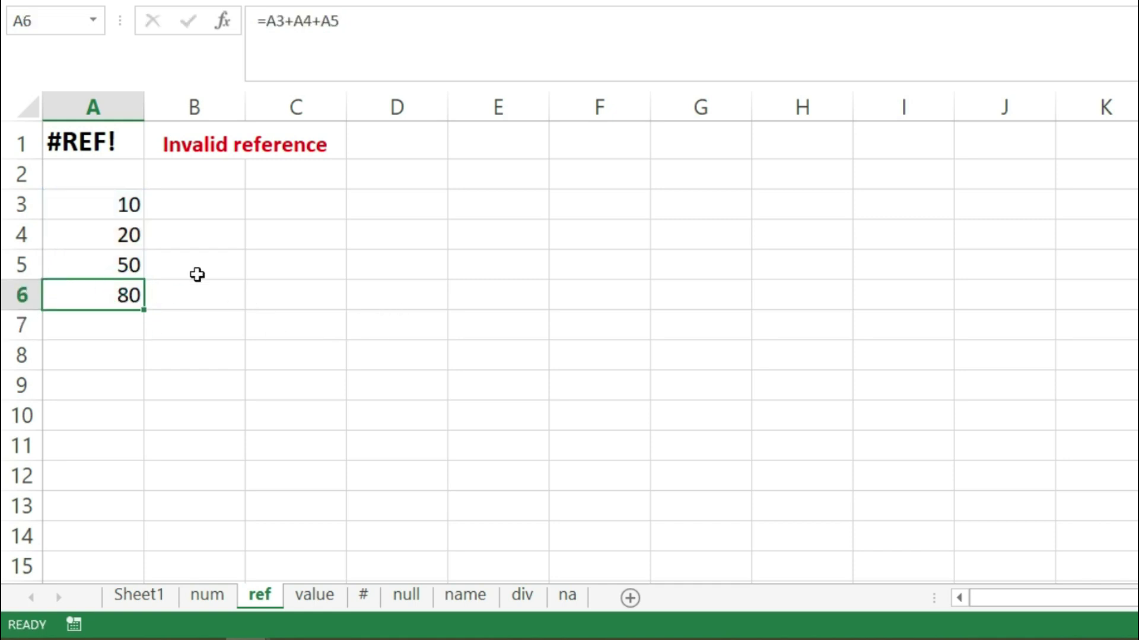
Step: Delete the sheet row holding 20 so A6's formula shows #REF!
click(112, 236)
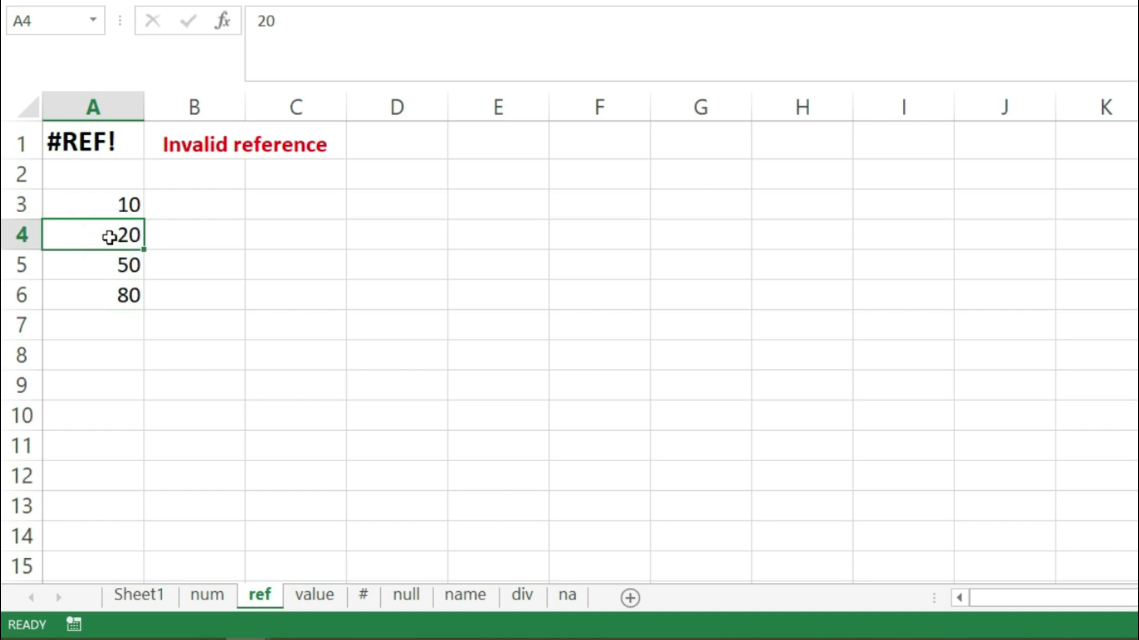
click(848, 92)
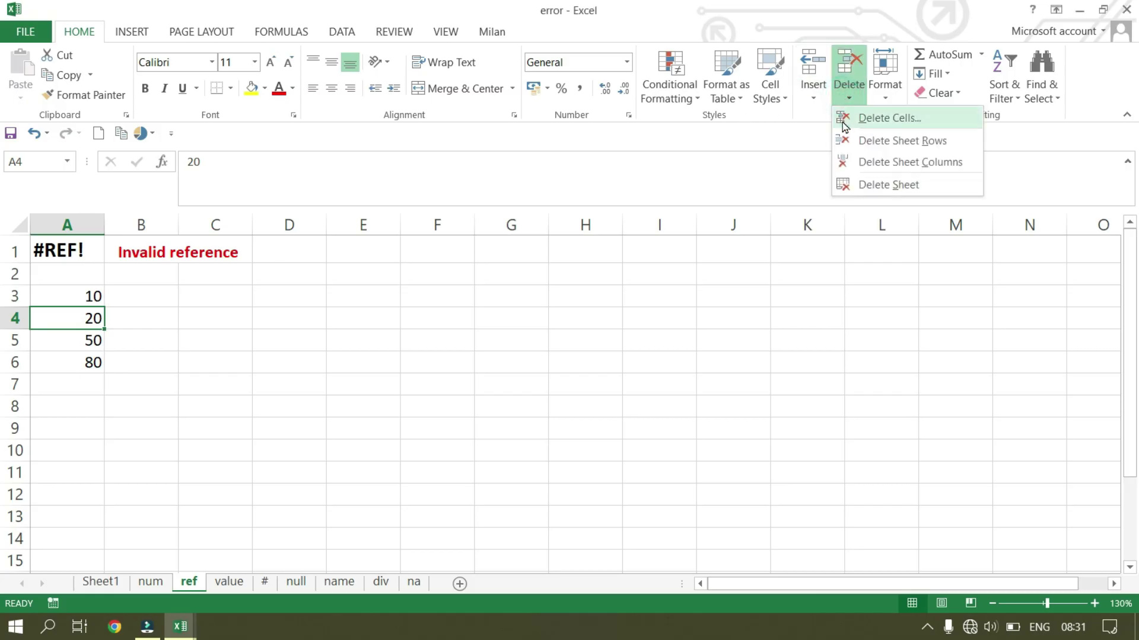
click(932, 144)
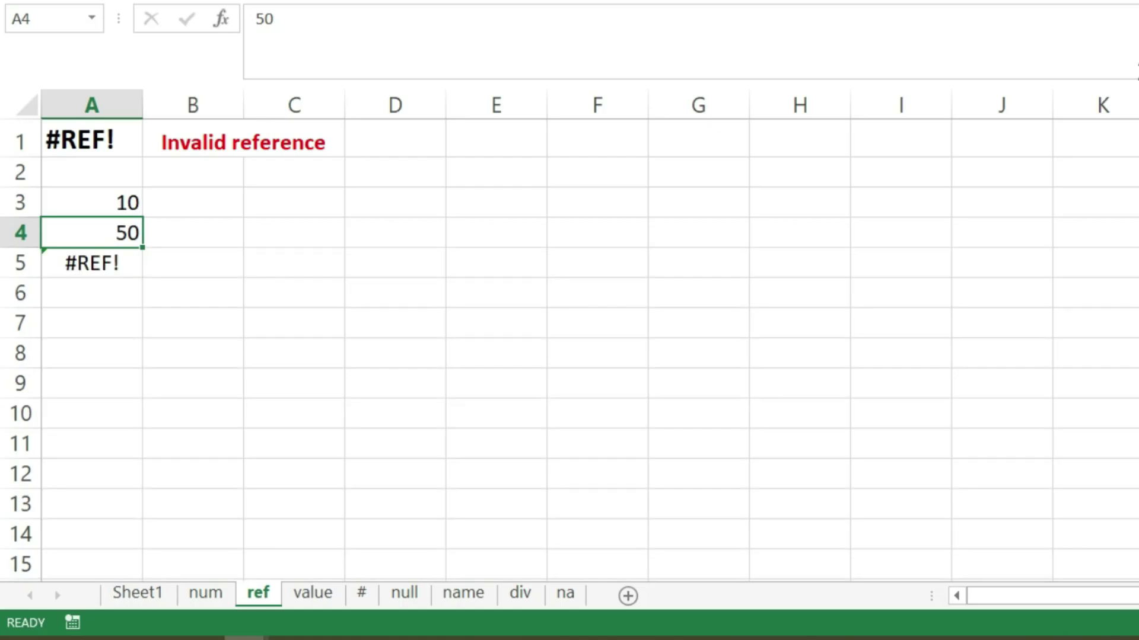
click(408, 331)
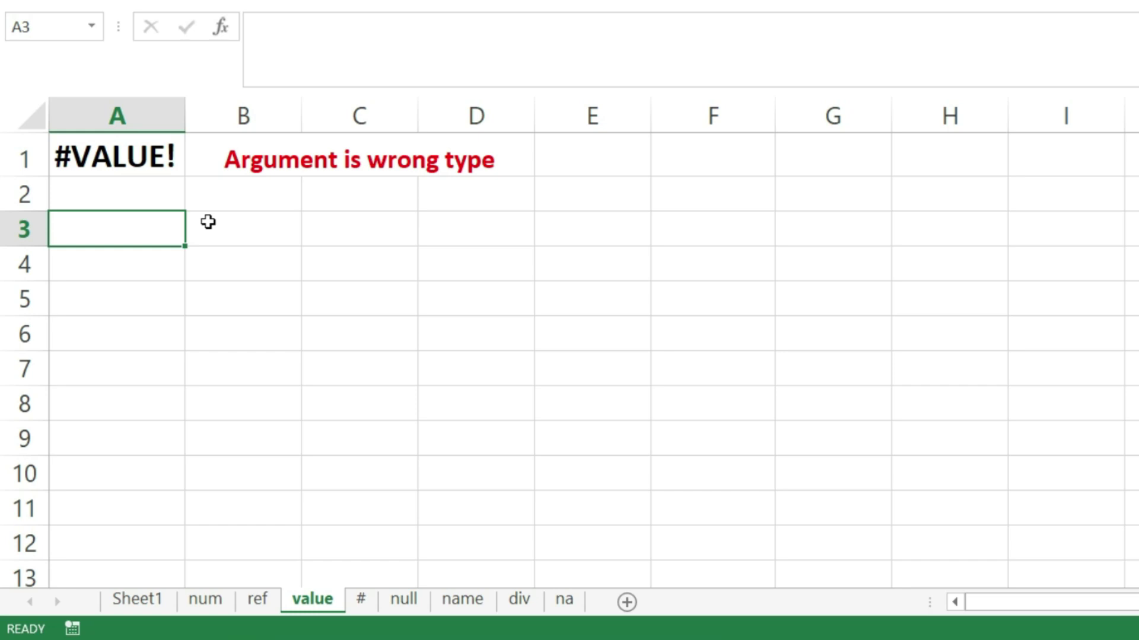
Step: Enter 122, 452, 4565 and 252 into A3:A6
text(122)
key(Return)
text(45)
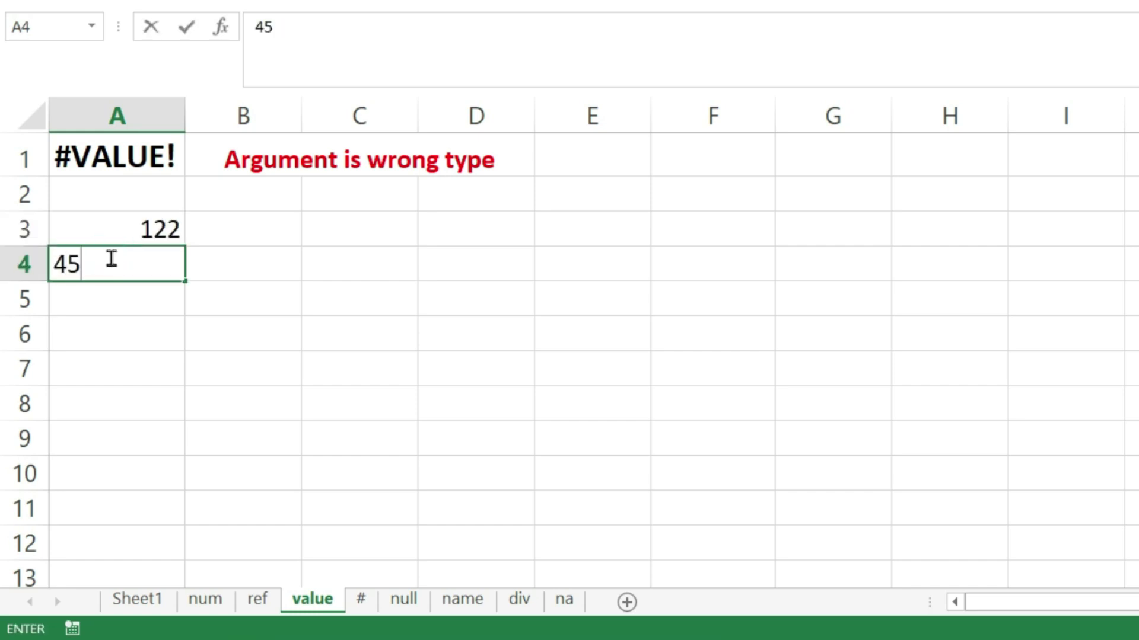
text(2)
key(Return)
text(452)
key(BackSpace)
text(65)
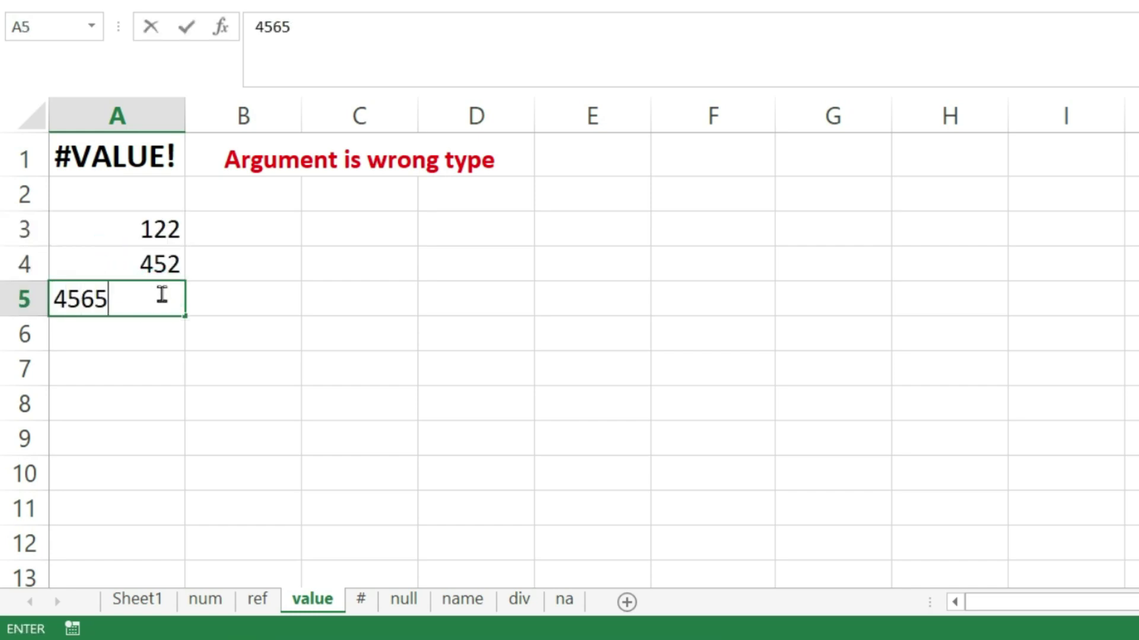
click(196, 355)
click(140, 339)
text(252 =)
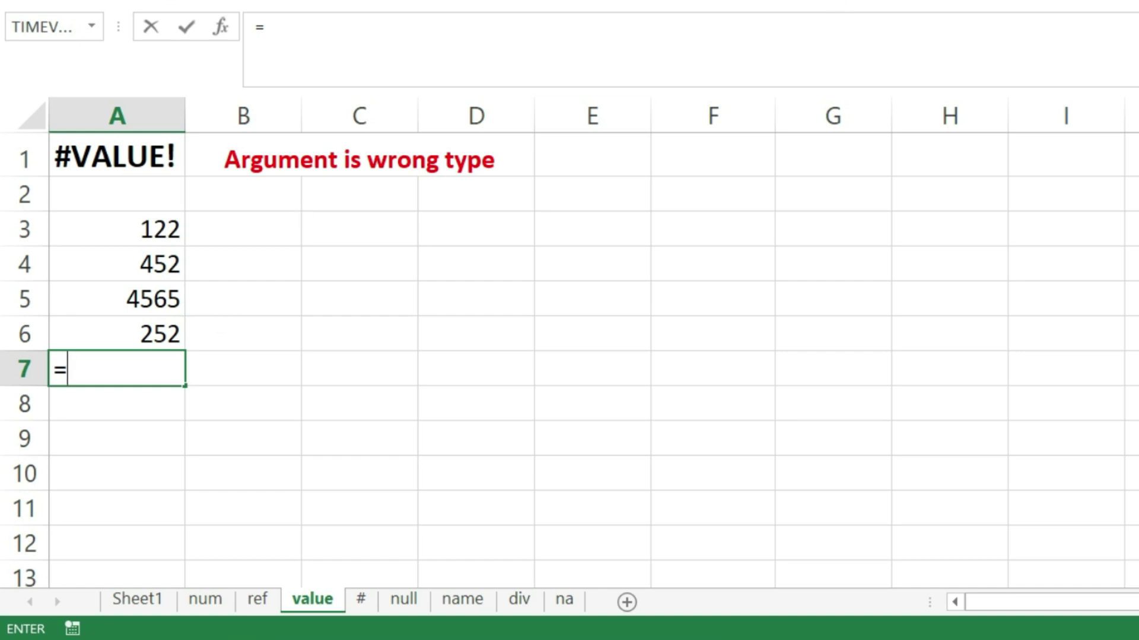
Step: Total the four numbers in A7 with =A3+A4+A5+A6
click(134, 223)
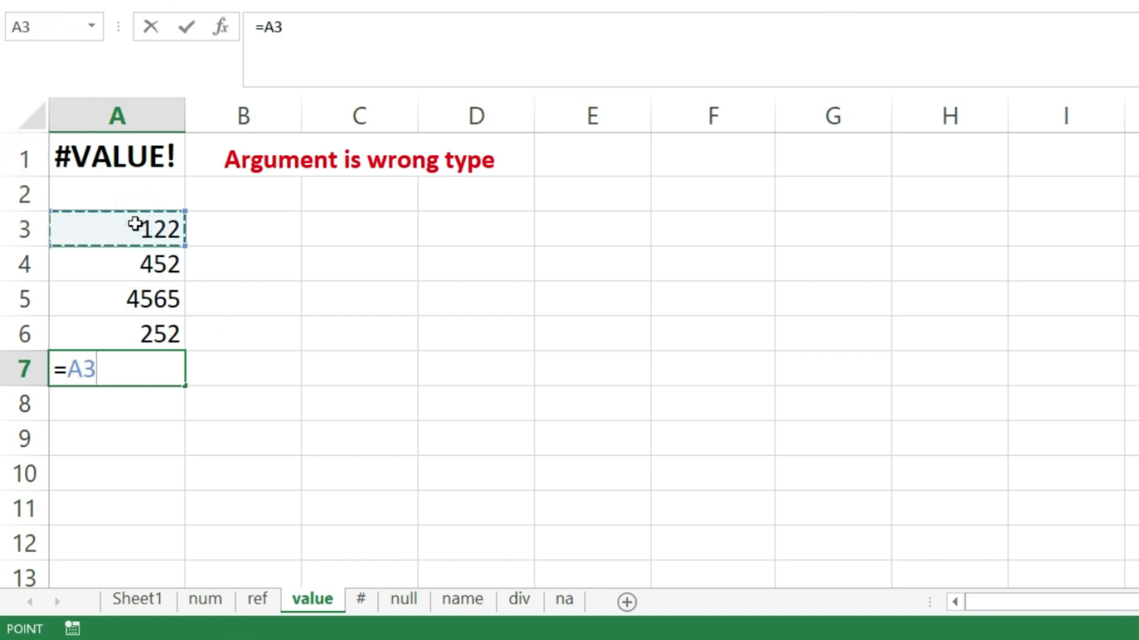
text(+)
click(145, 264)
text(+)
click(151, 299)
text(+)
click(152, 332)
key(Return)
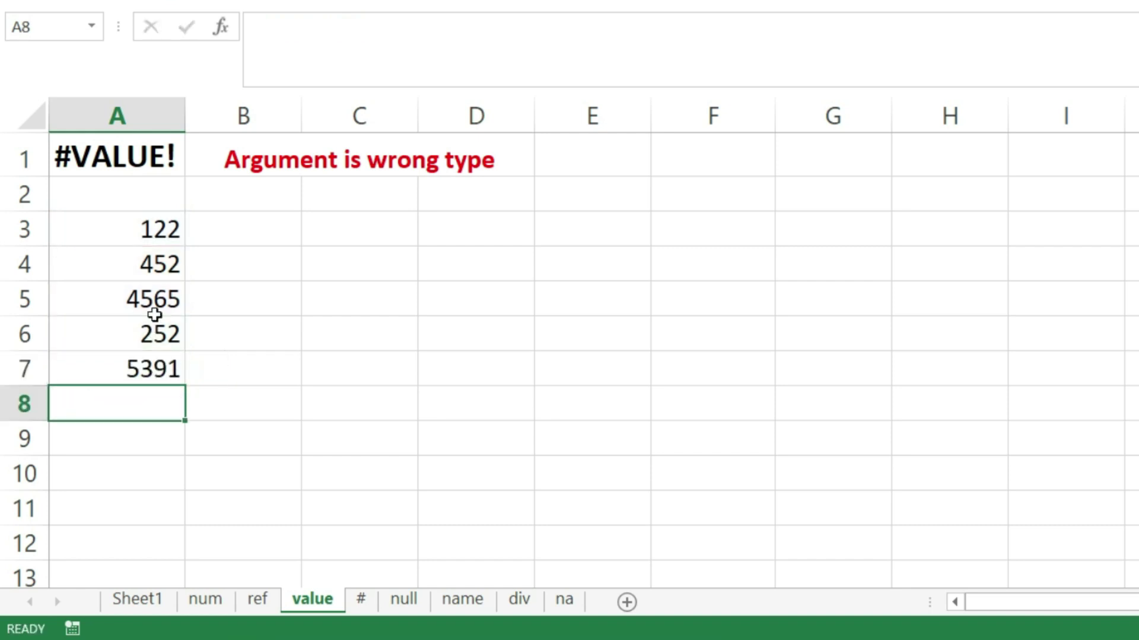
click(157, 368)
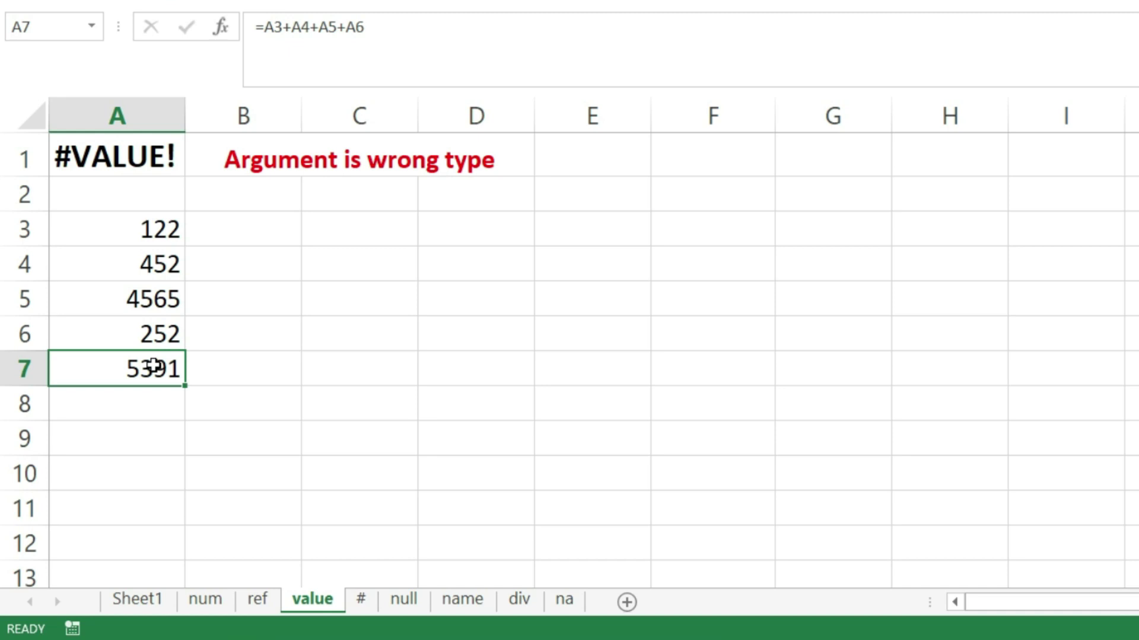
Step: Replace 122 in A3 with the letter A so A7 shows #VALUE!
double_click(173, 229)
click(177, 229)
click(184, 229)
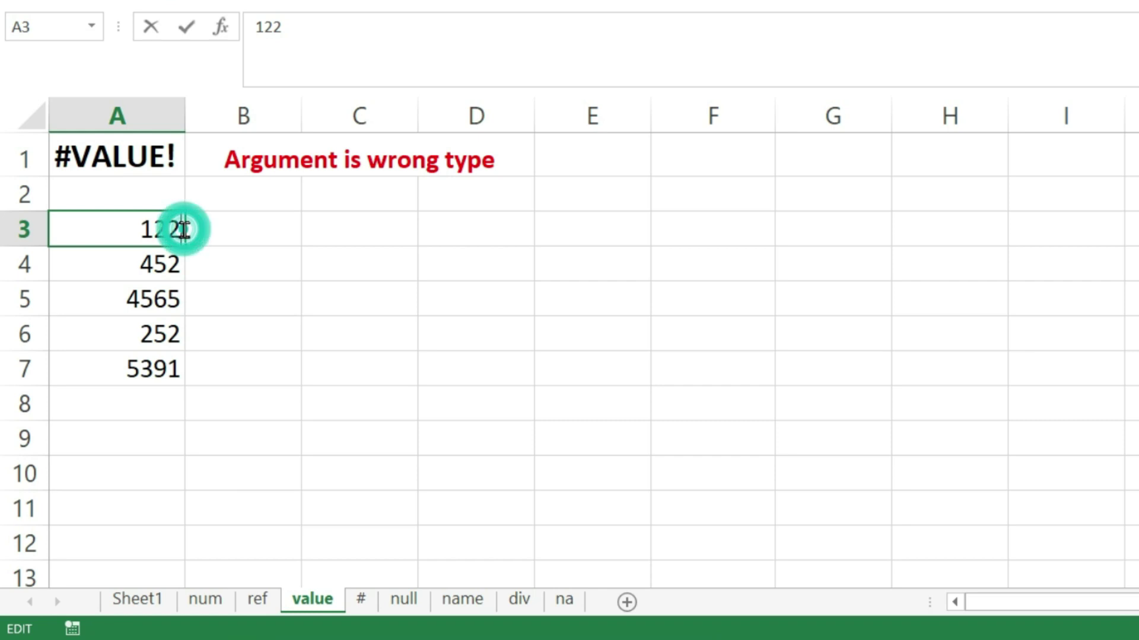
key(BackSpace)
key(BackSpace)
key(BackSpace)
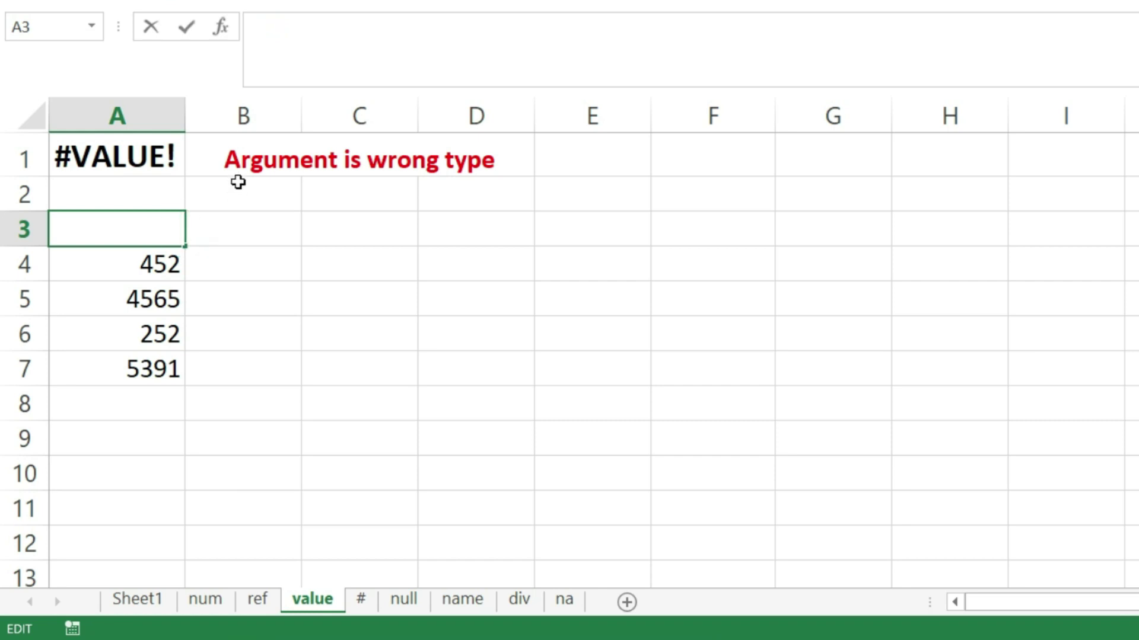
text(A)
key(Return)
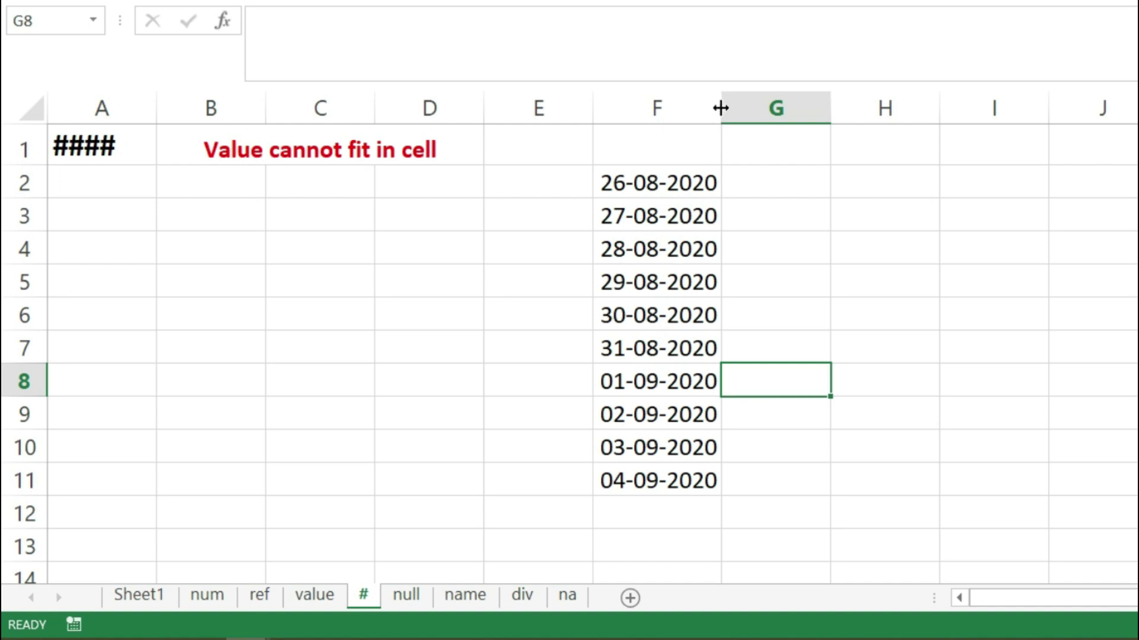
Step: Narrow column F until its dates show #####, then AutoFit it back
drag(720, 108, 672, 121)
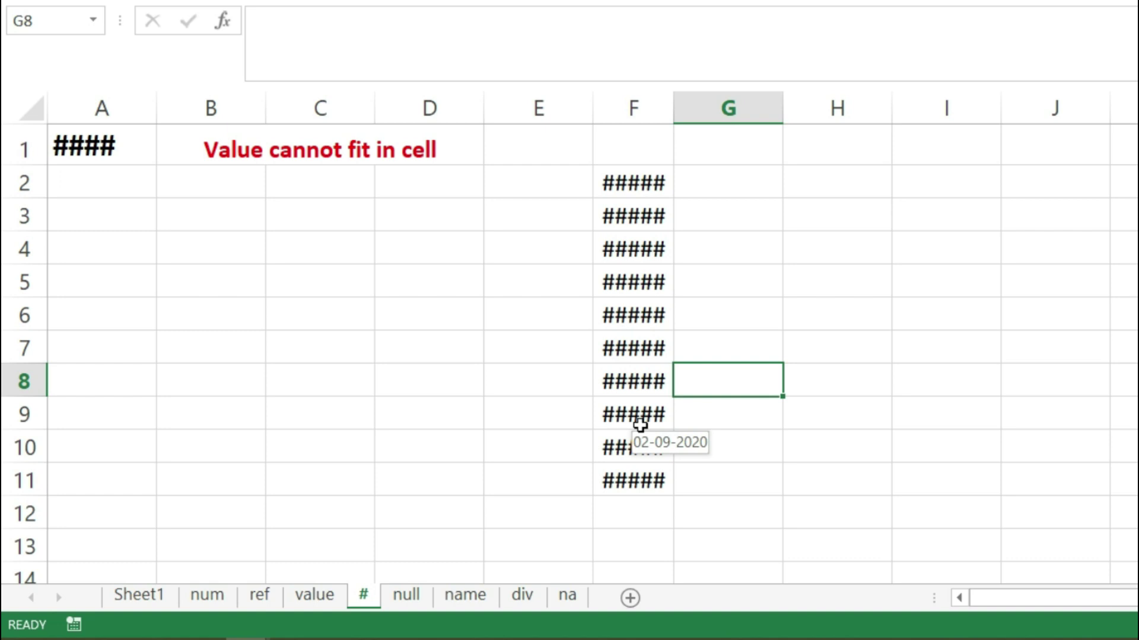
drag(673, 107, 674, 107)
double_click(673, 108)
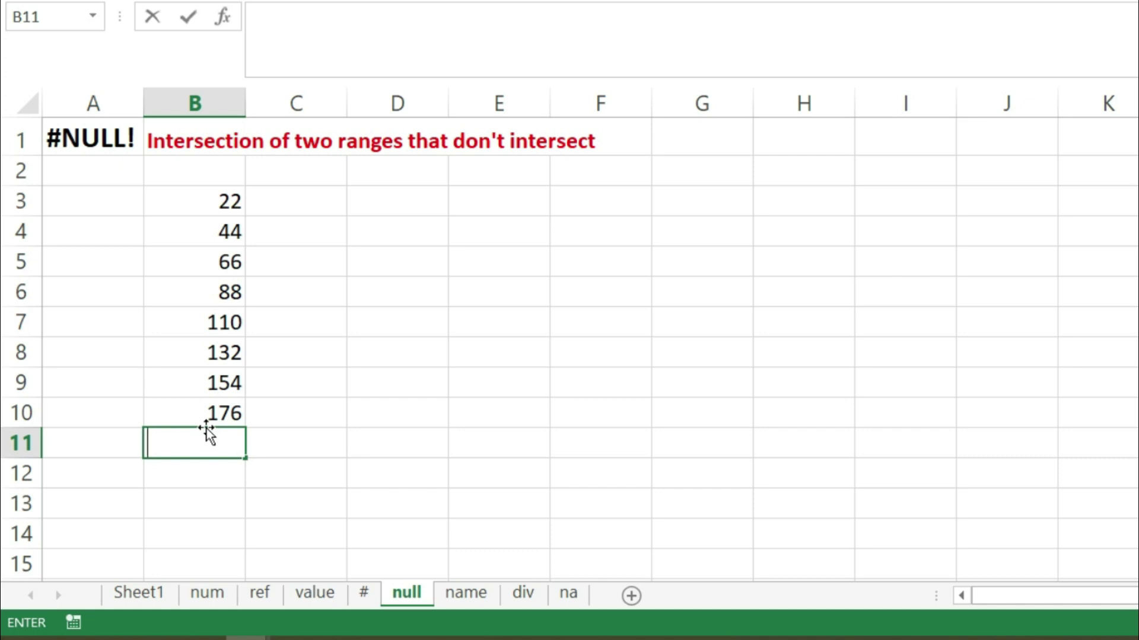
Step: Enter =SUM(B3 B10) in B11 so the space operator returns #NULL!
text(=)
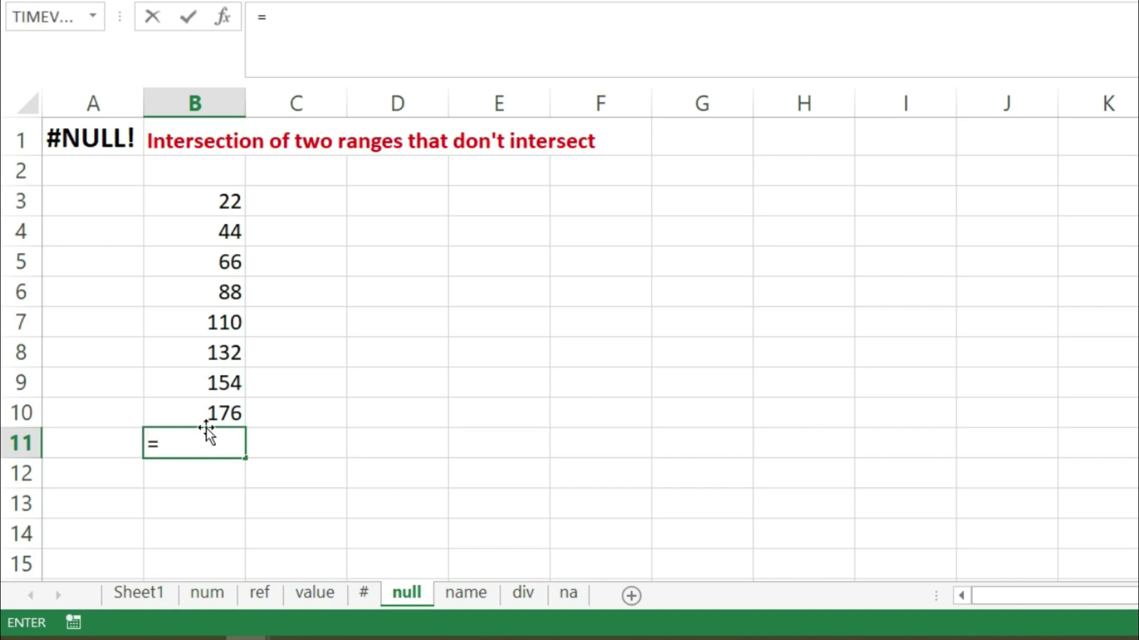
text(sum)
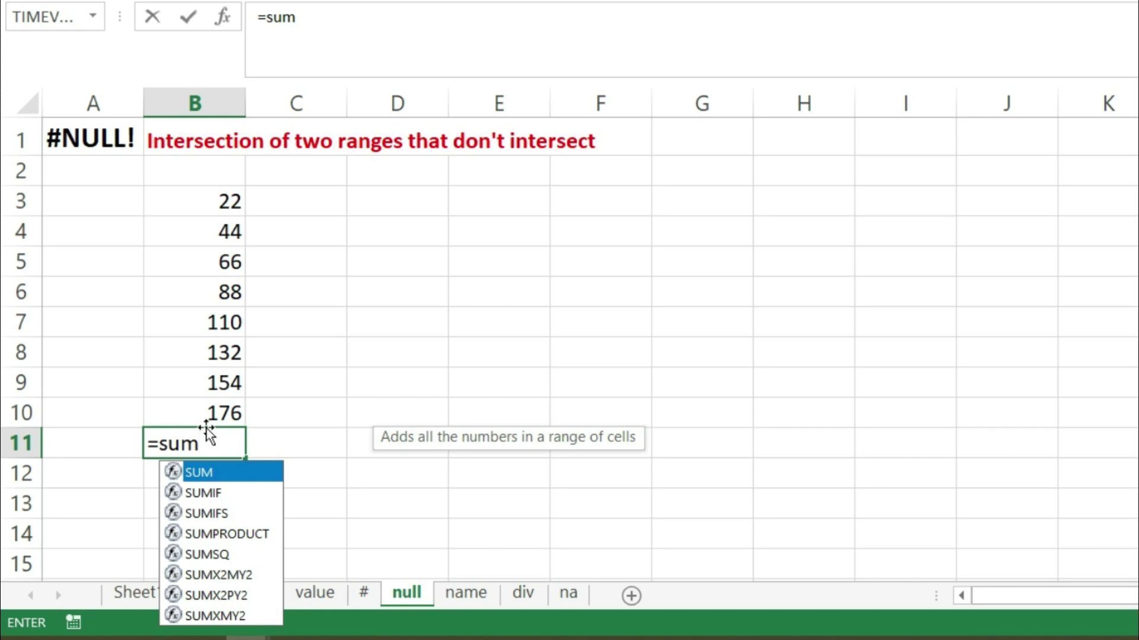
key(Tab)
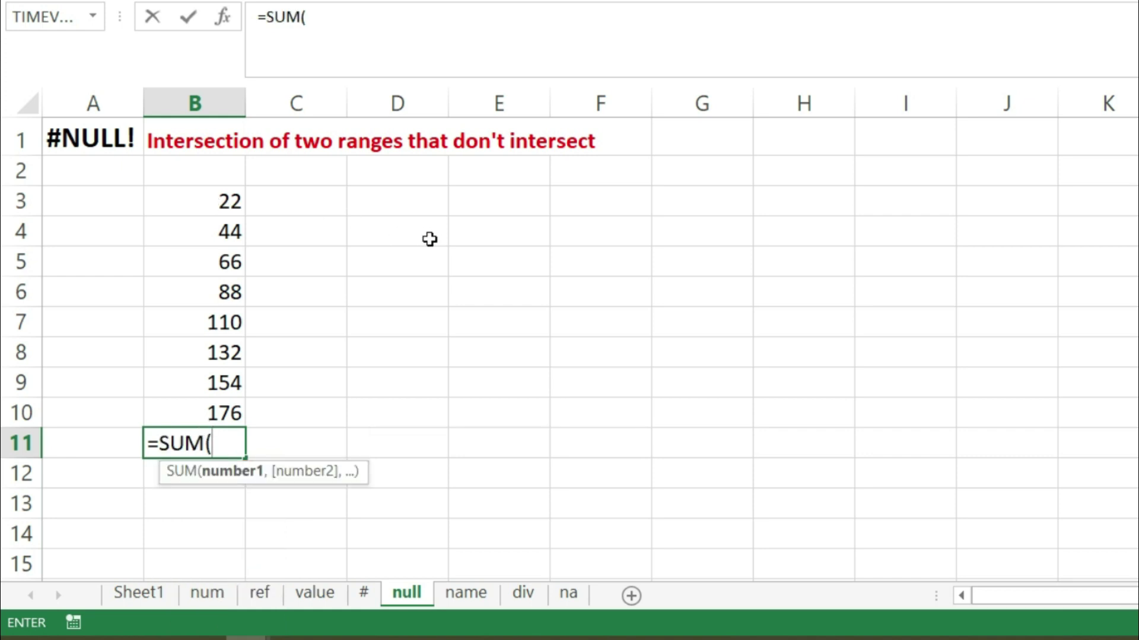
text(B3)
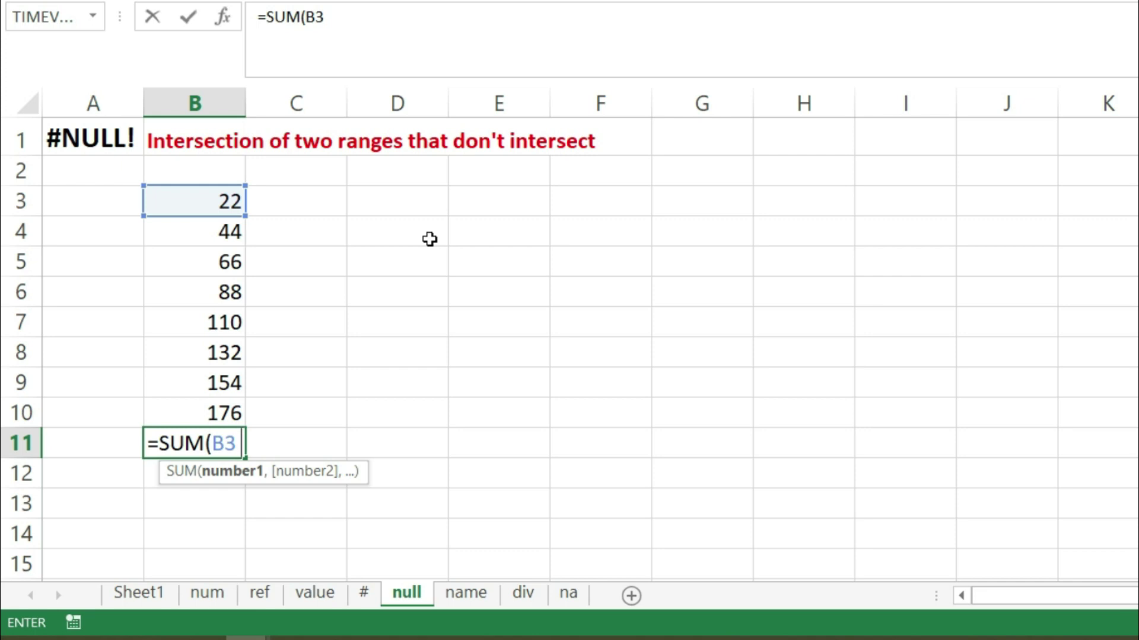
text( B)
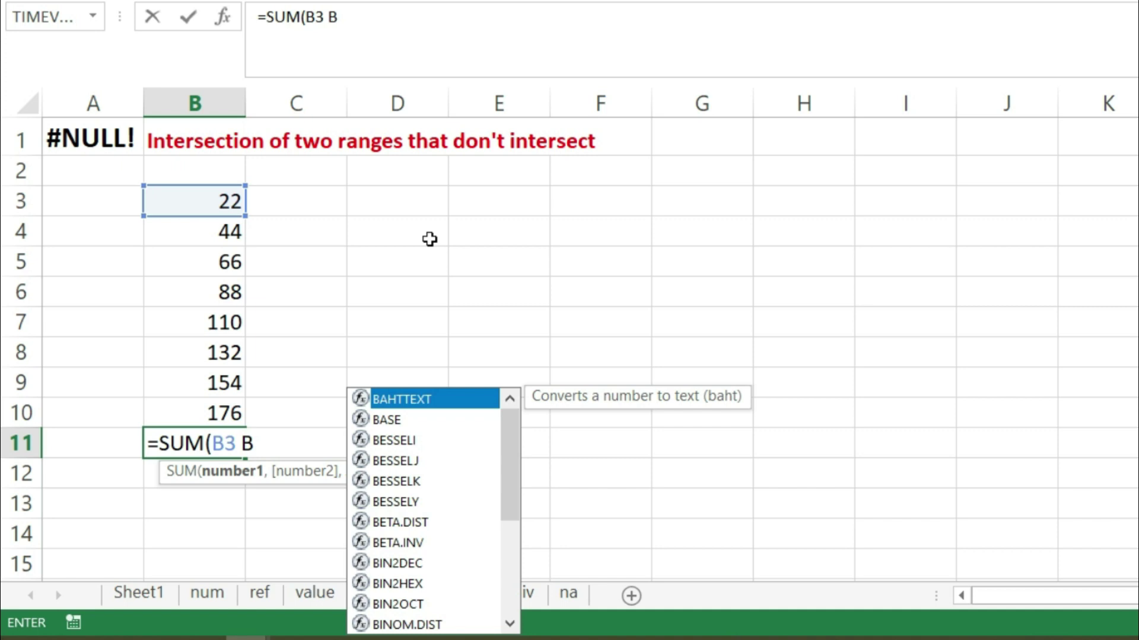
text(10))
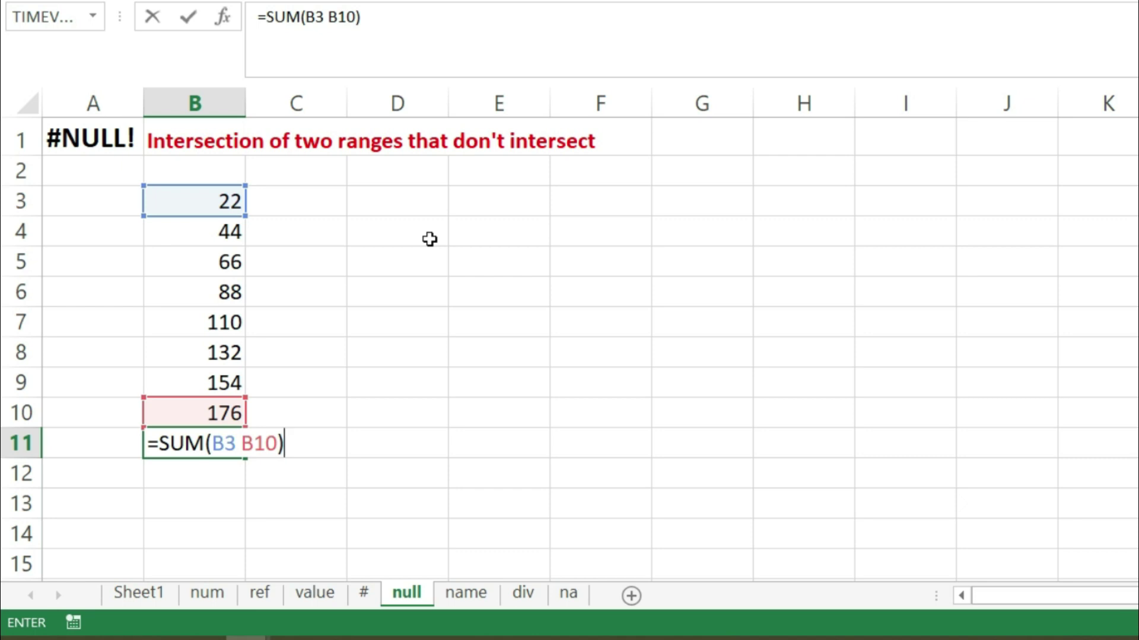
key(Return)
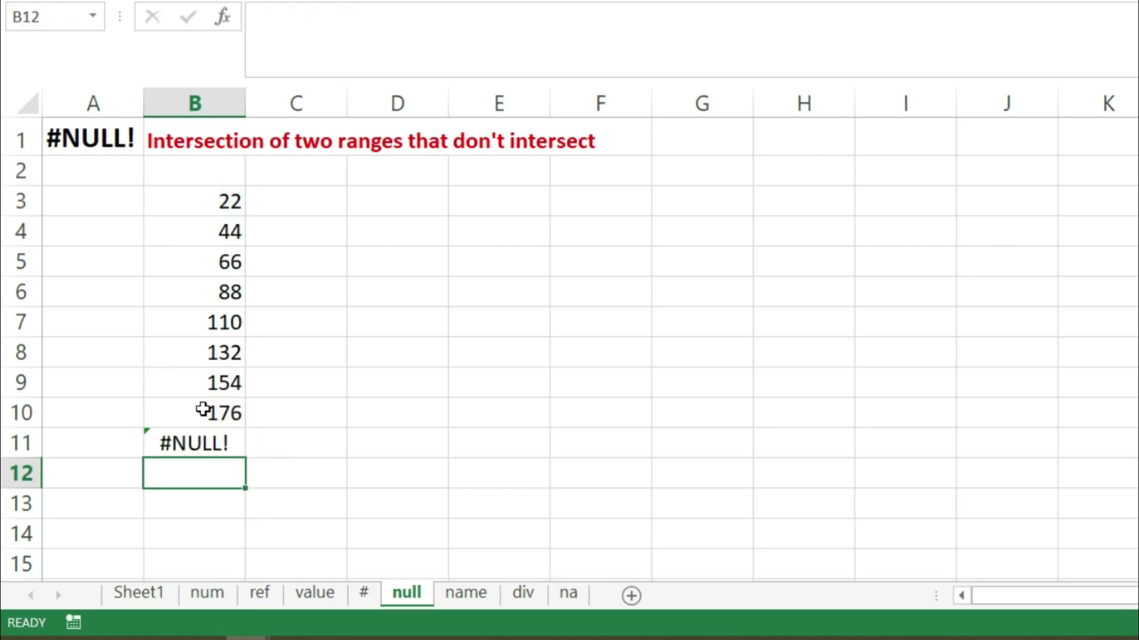
Step: Replace the space in B11's formula with a colon, making =SUM(B3:B10) total 792
click(228, 443)
click(333, 48)
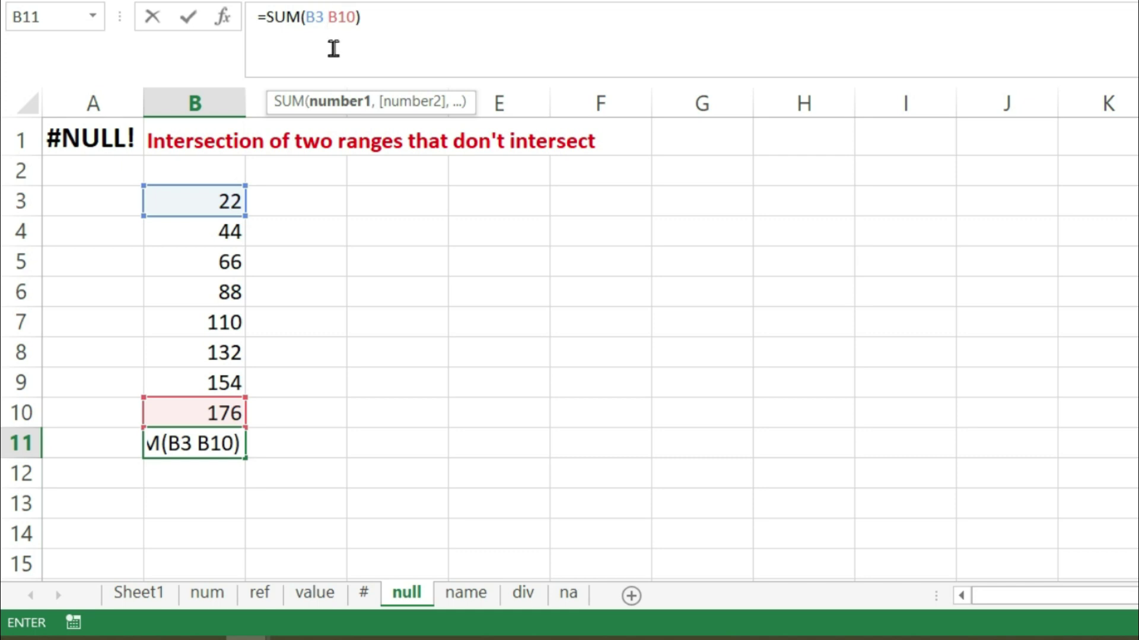
key(BackSpace)
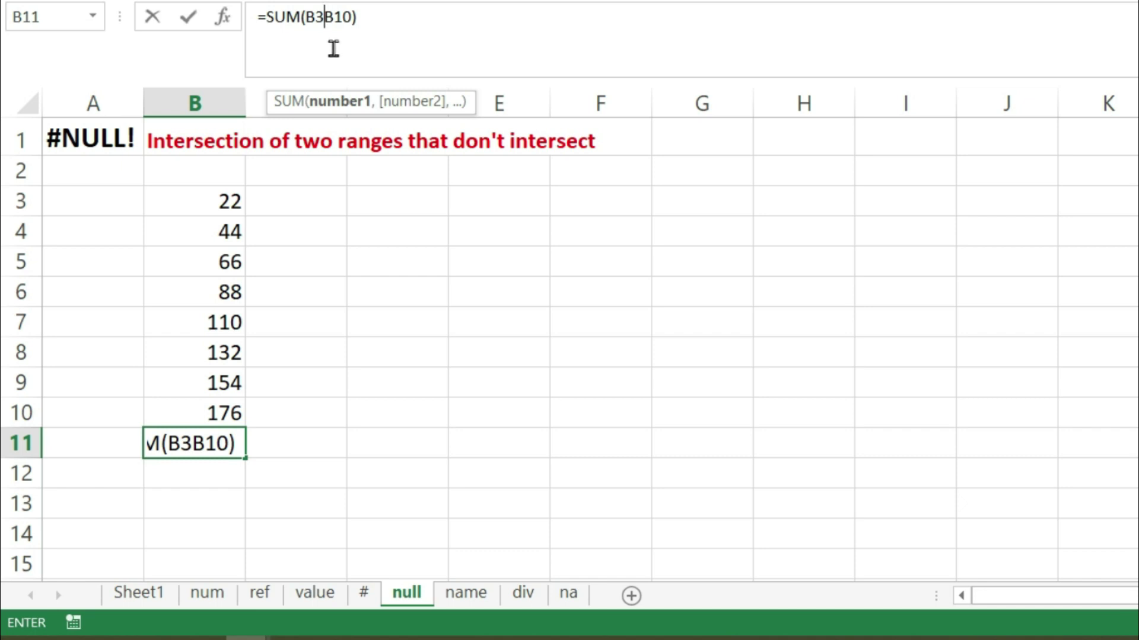
text(:)
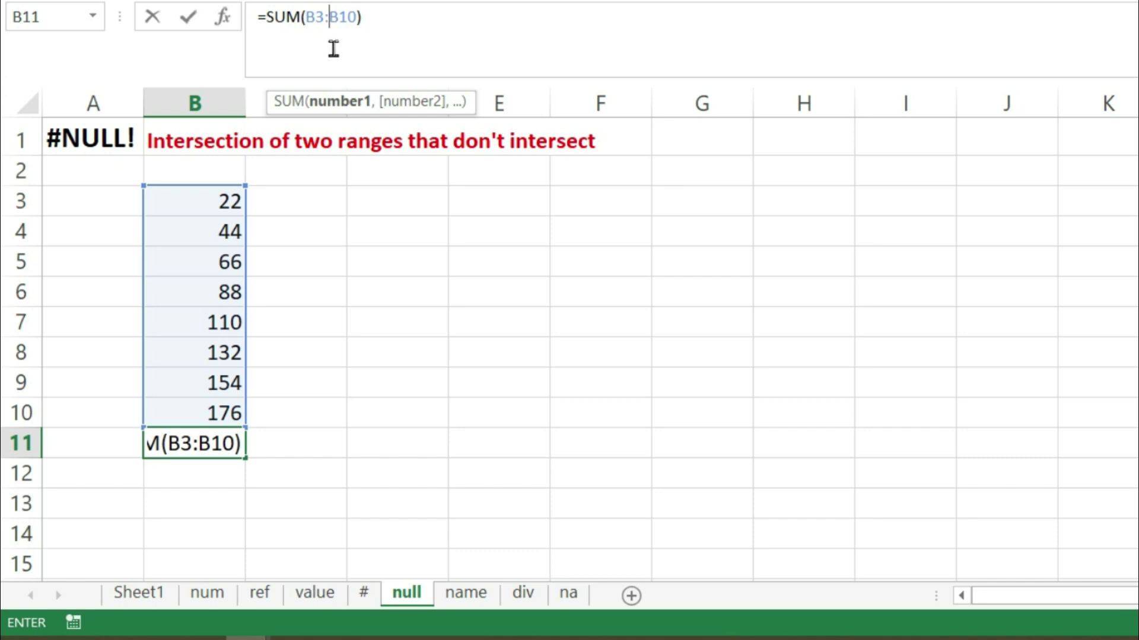
key(Return)
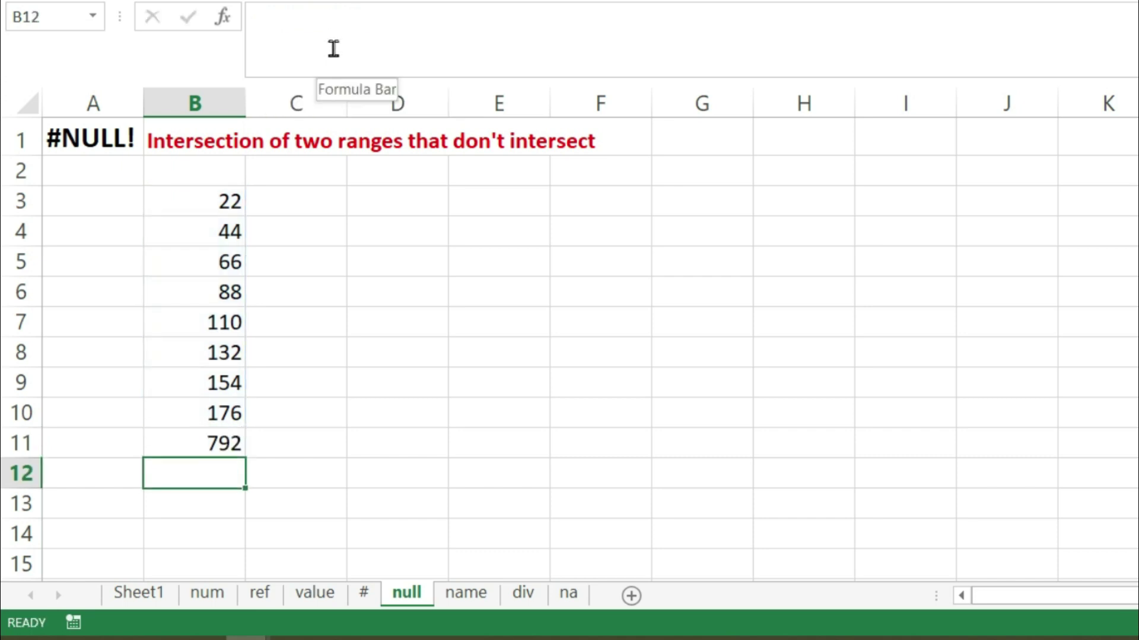
click(182, 442)
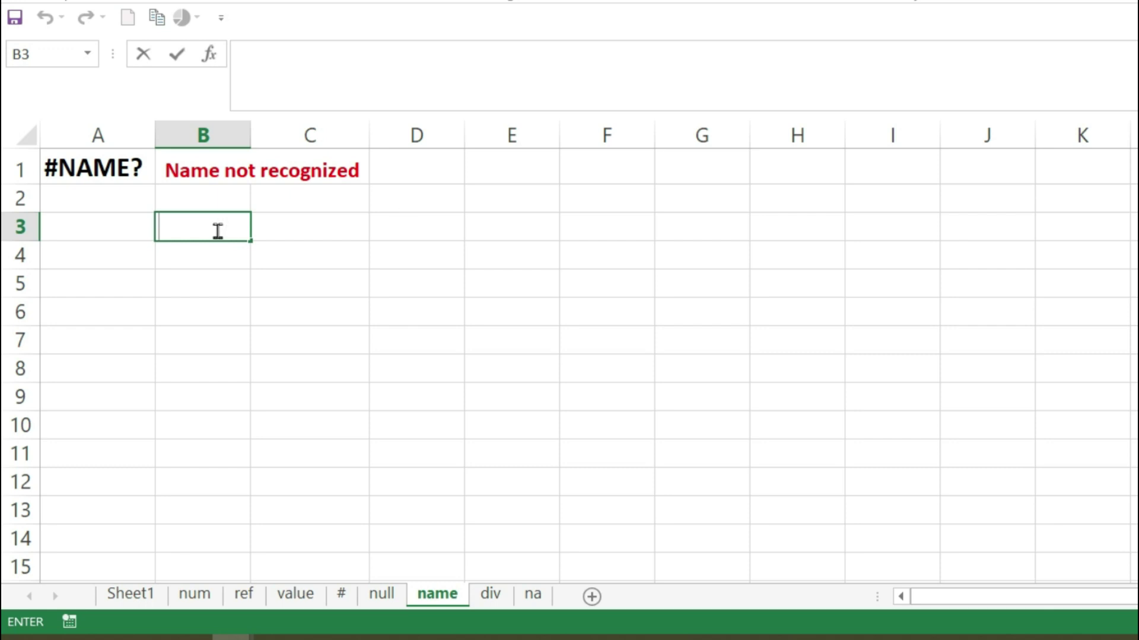
Step: Fill B3:B9 with the series 2, 4 … 14 from a 2, 4 start
text(2)
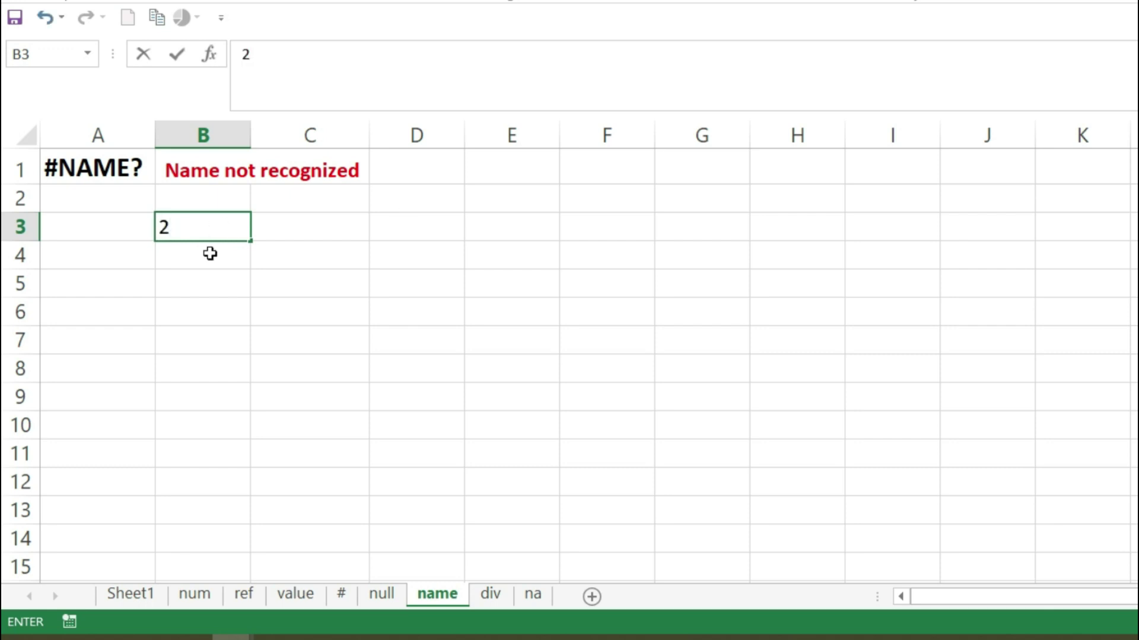
click(208, 254)
text(4)
click(207, 231)
mouse_move(213, 246)
mouse_down()
mouse_move(252, 361)
mouse_move(255, 432)
mouse_move(254, 404)
mouse_up()
Step: Enter =SUM(B3:B9) in B10 to total the numbers as 56
click(219, 421)
text(=)
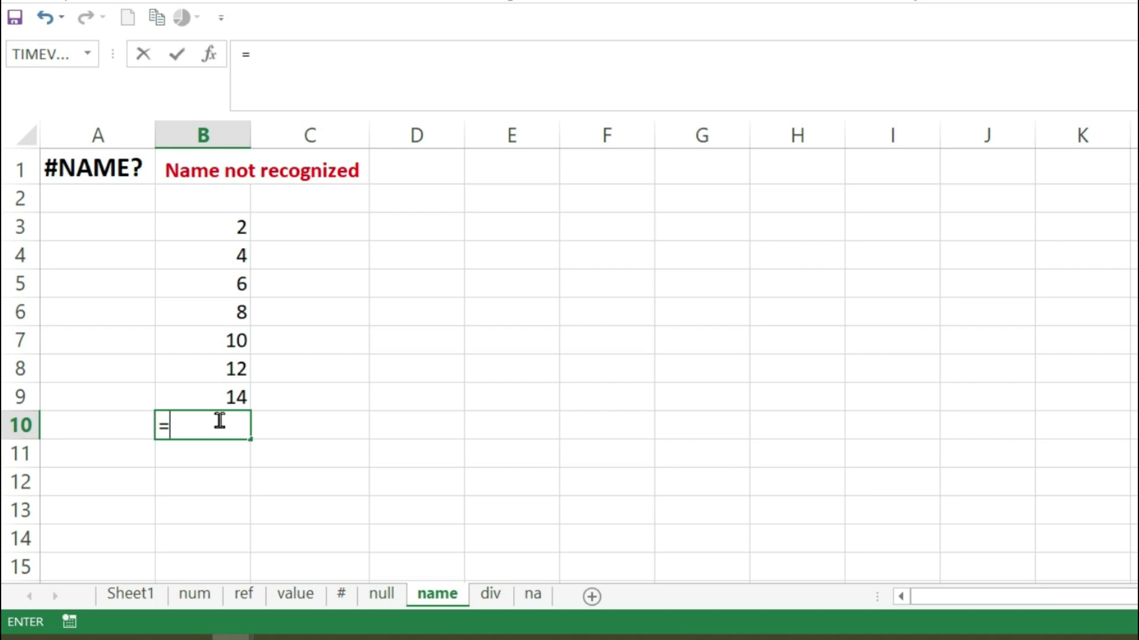
text(S)
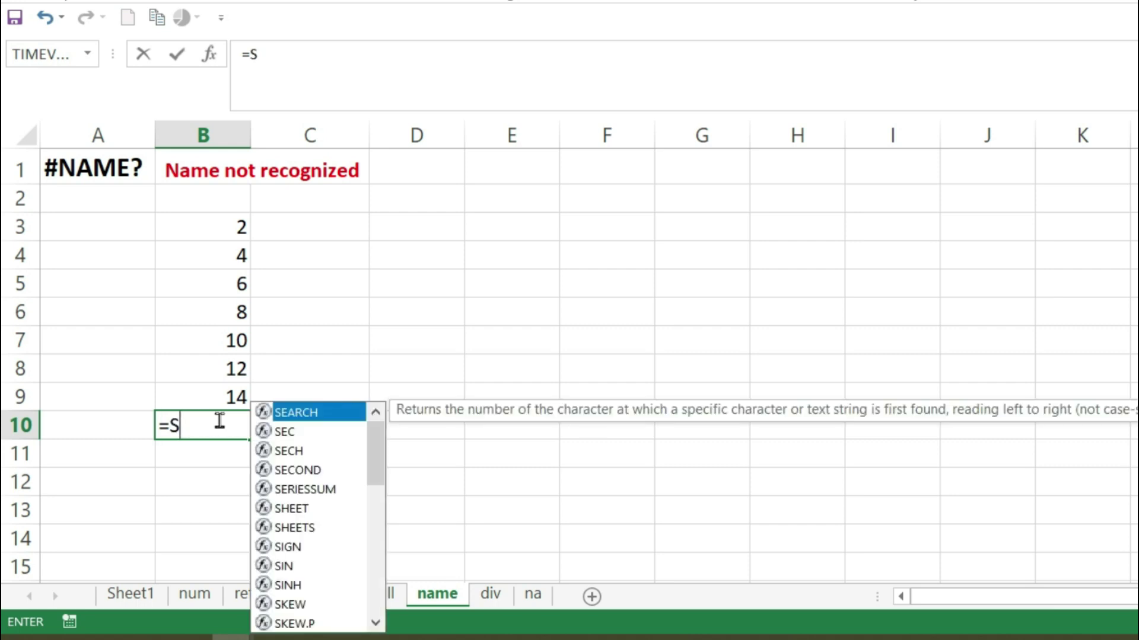
text(UM)
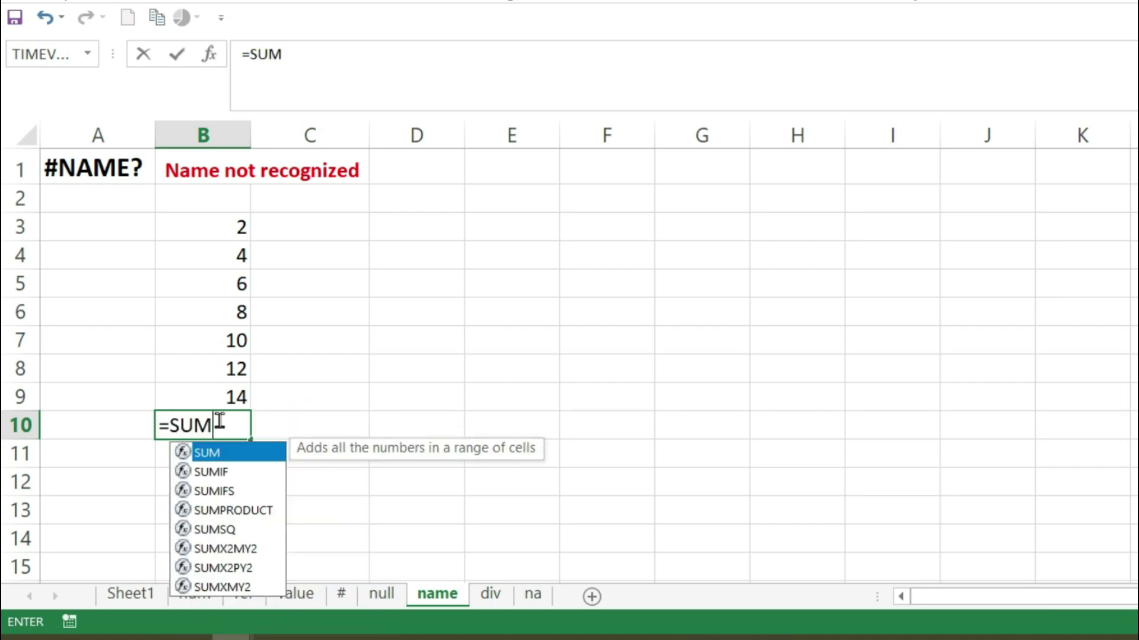
text(()
drag(240, 227, 236, 394)
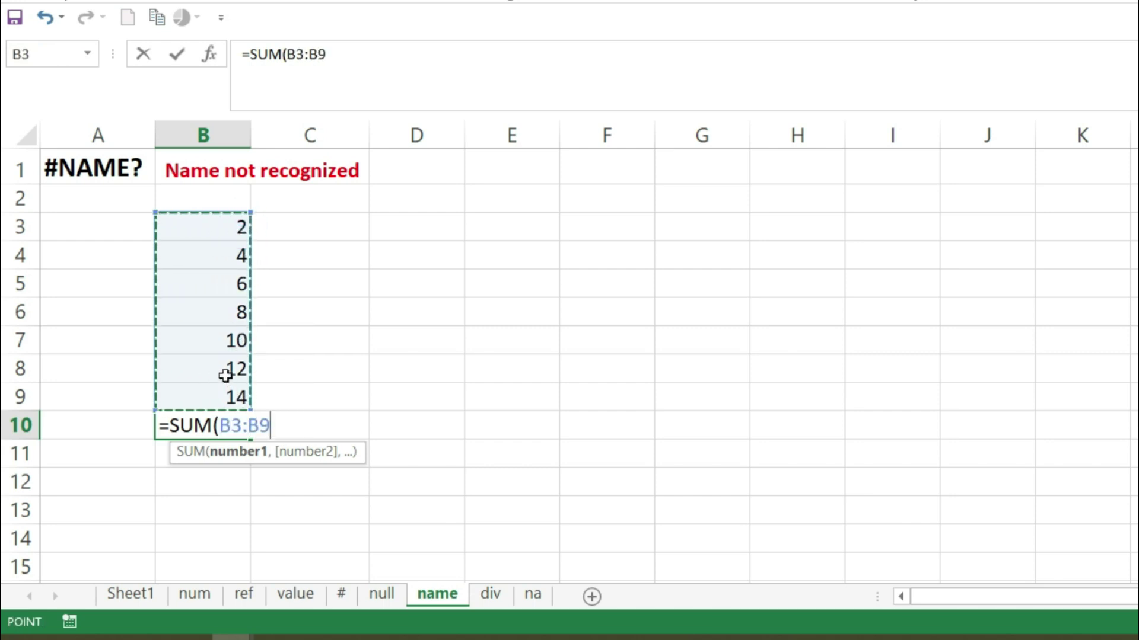
text())
key(Return)
click(223, 422)
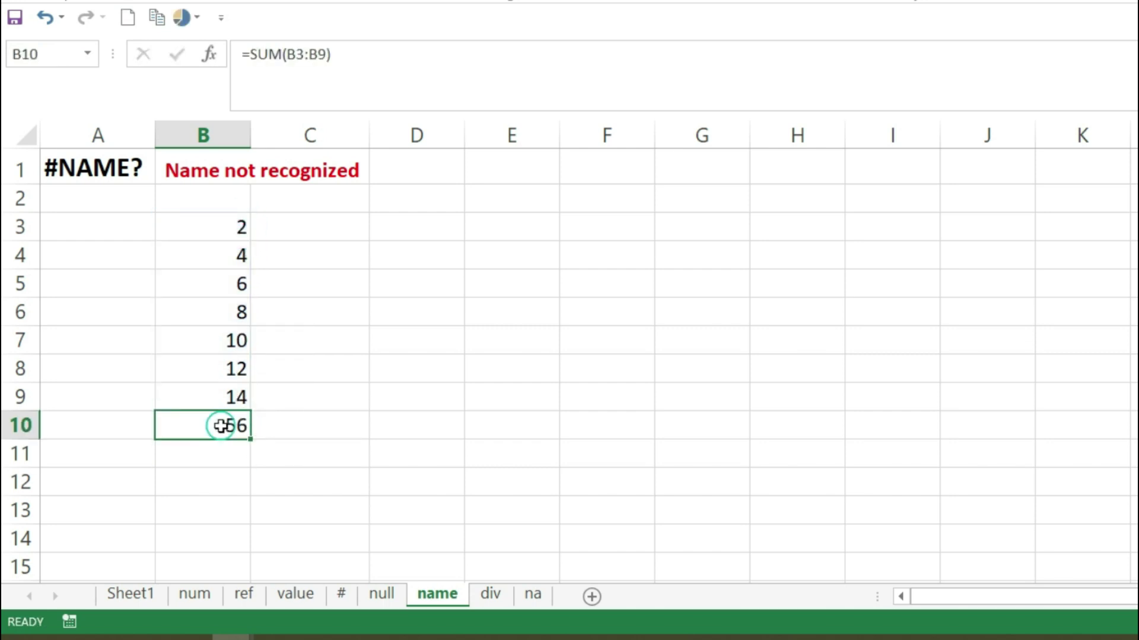
Step: Delete the U from B10's formula to make =SM(B3:B9), producing #NAME?
double_click(223, 423)
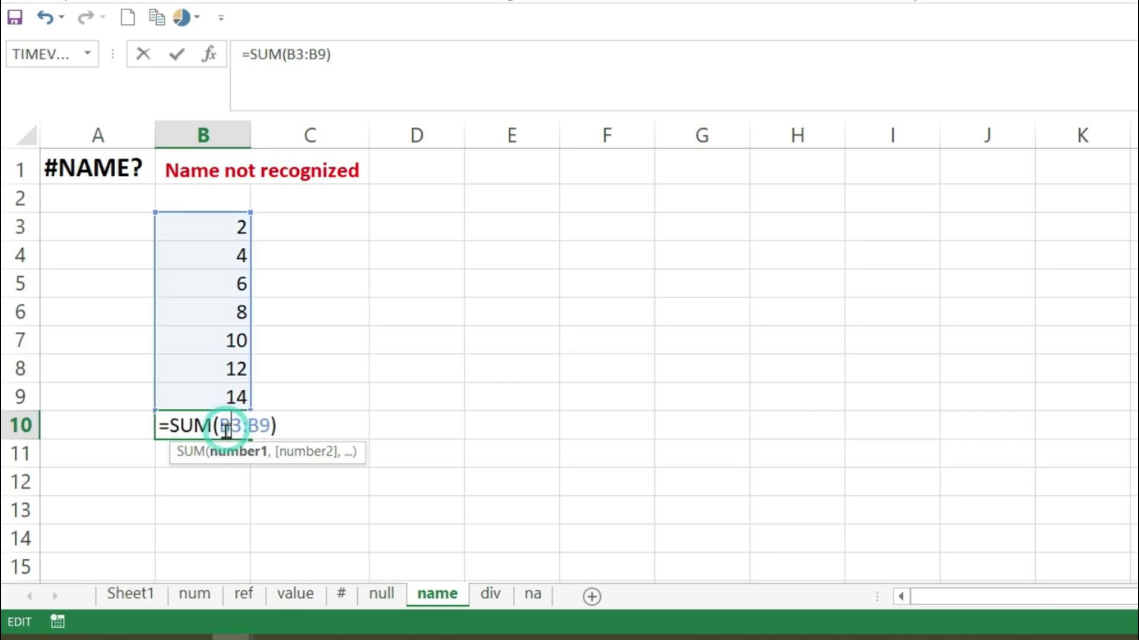
click(197, 424)
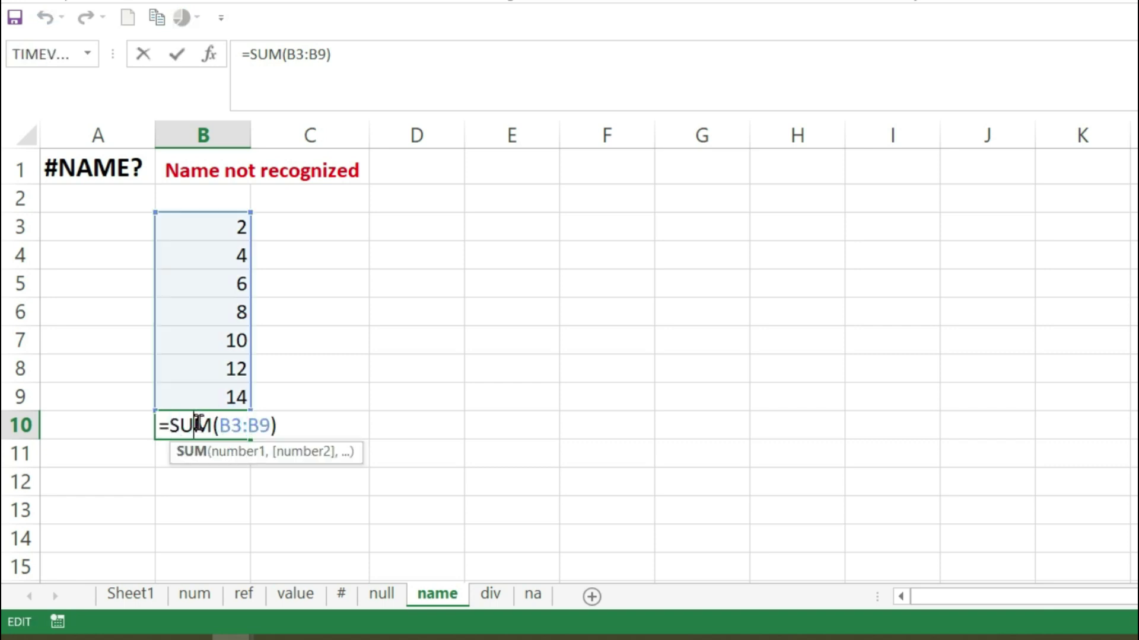
key(BackSpace)
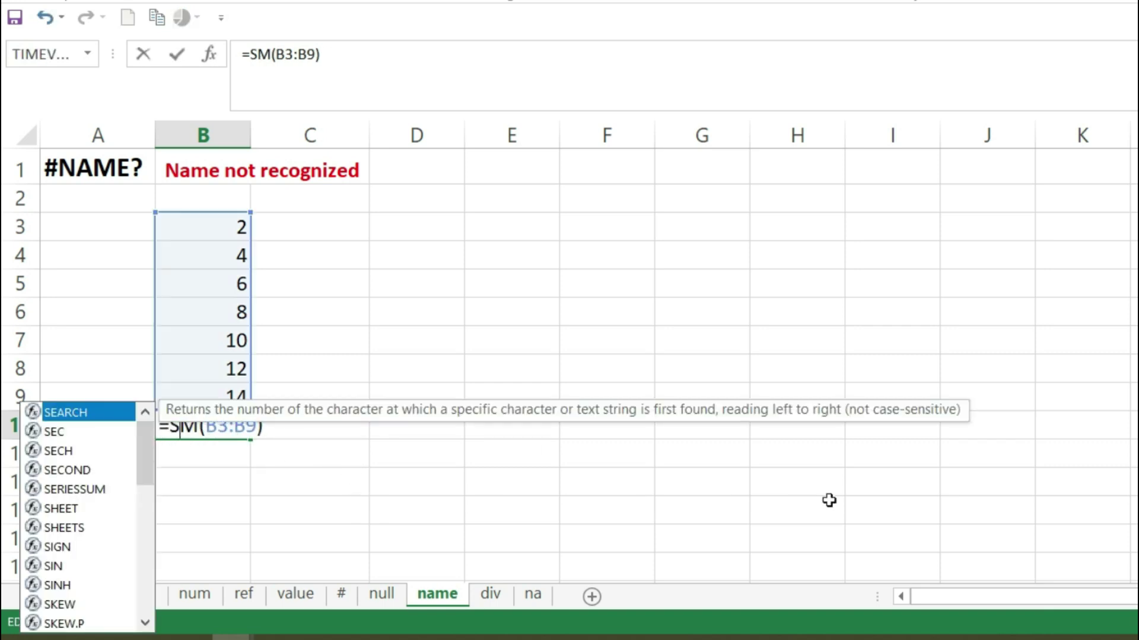
key(Return)
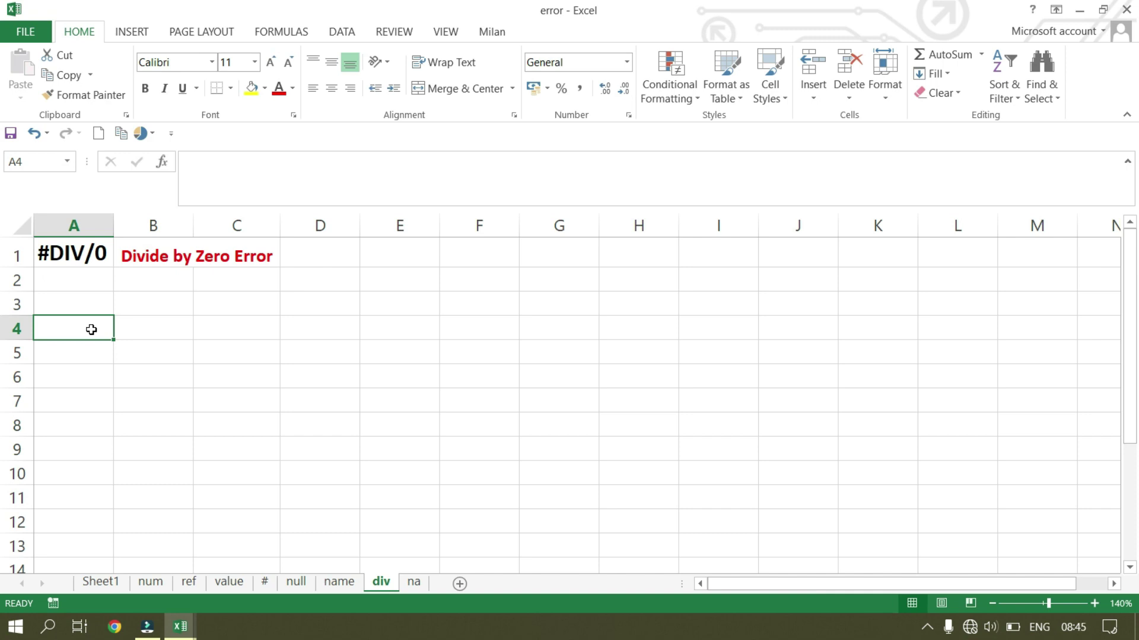
Step: Enter 100 in A4 and 0 in A5 on the div sheet
text(100)
key(Return)
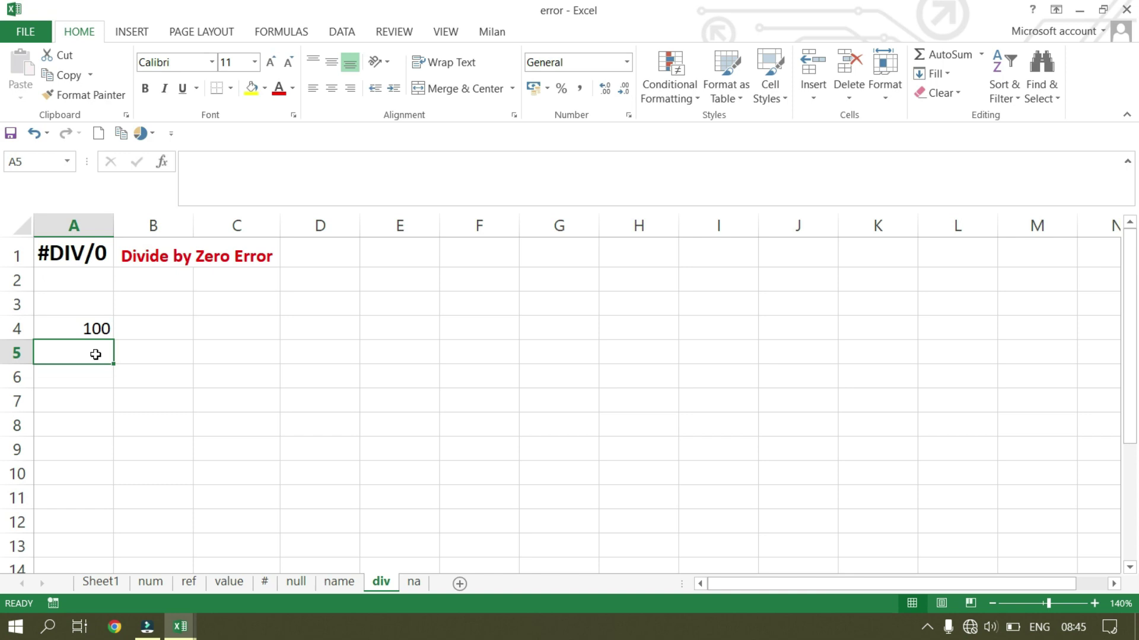
text(0)
click(208, 368)
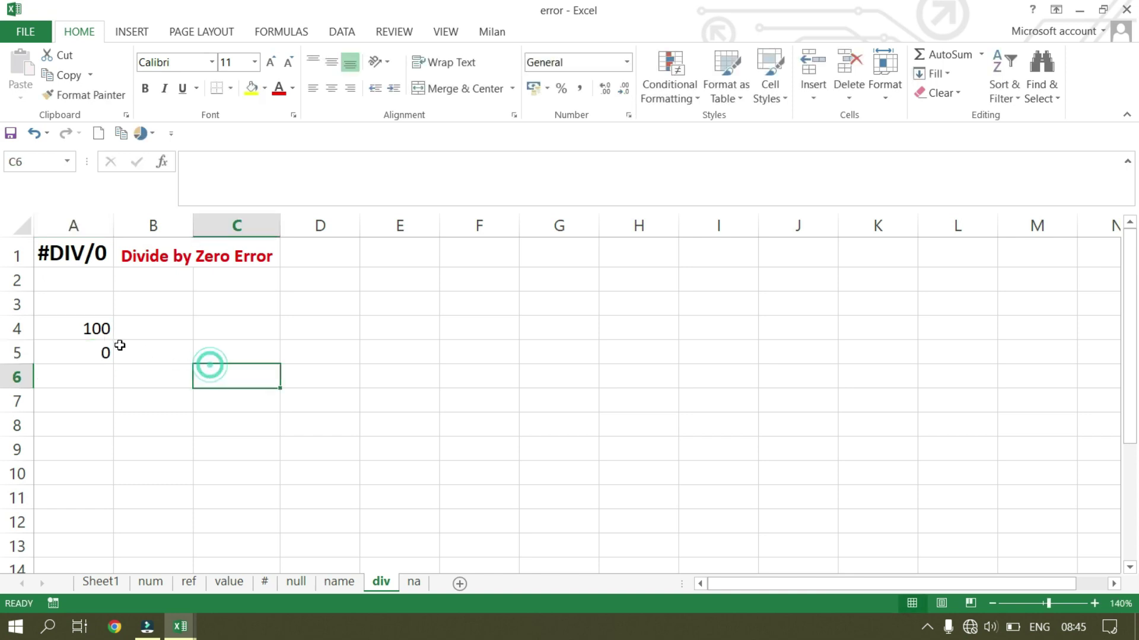
Step: Enter =A4/A5 in A6 so it returns #DIV/0!
click(95, 374)
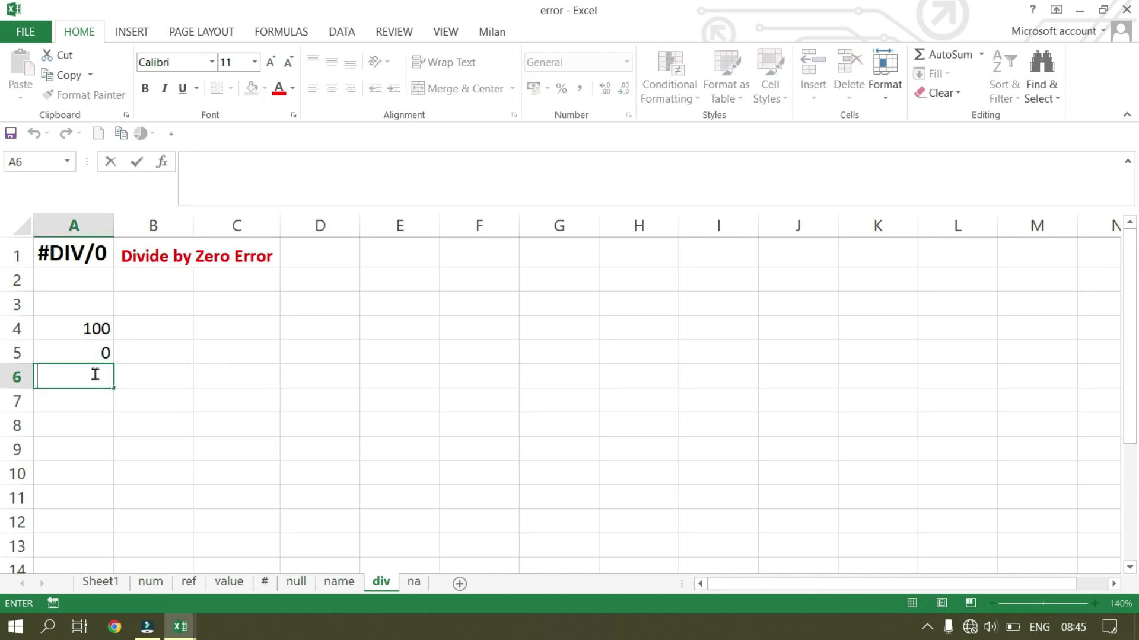
text(=)
click(96, 329)
text(/)
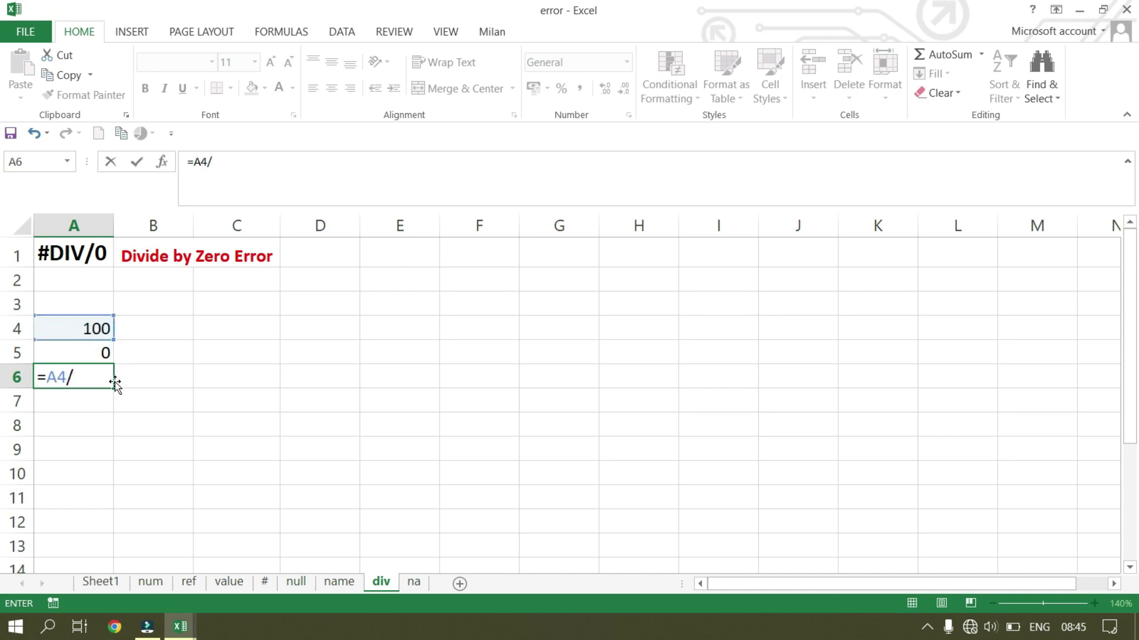
click(104, 353)
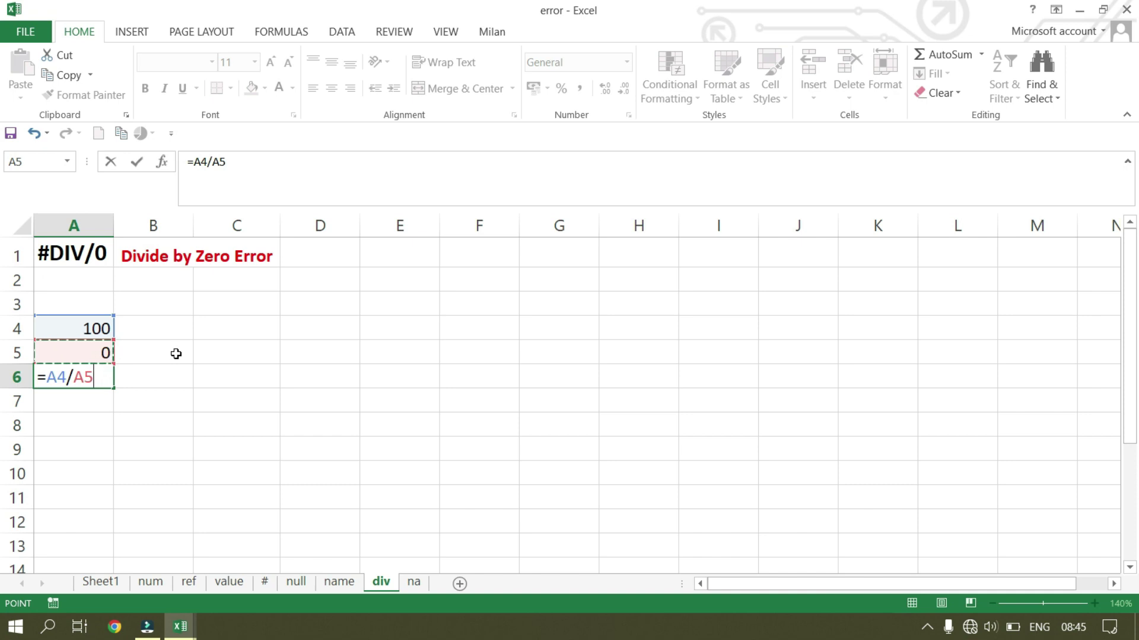
key(Return)
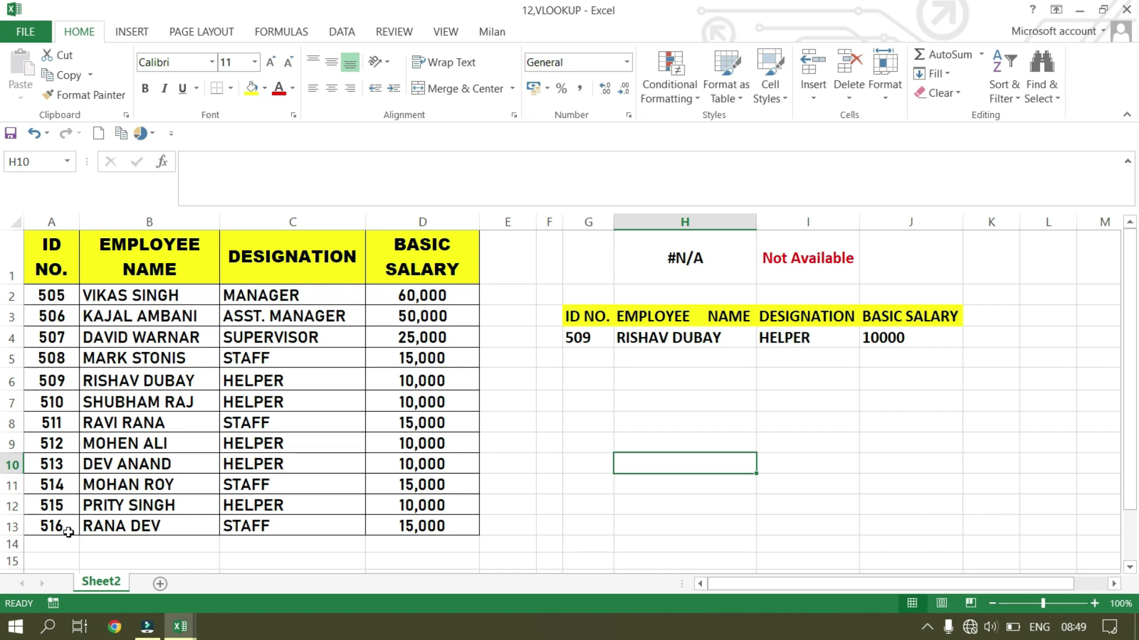
Step: Change the lookup ID in G4 to 515, returning HELPER and 10000, then begin entering 500
double_click(602, 337)
key(BackSpace)
key(BackSpace)
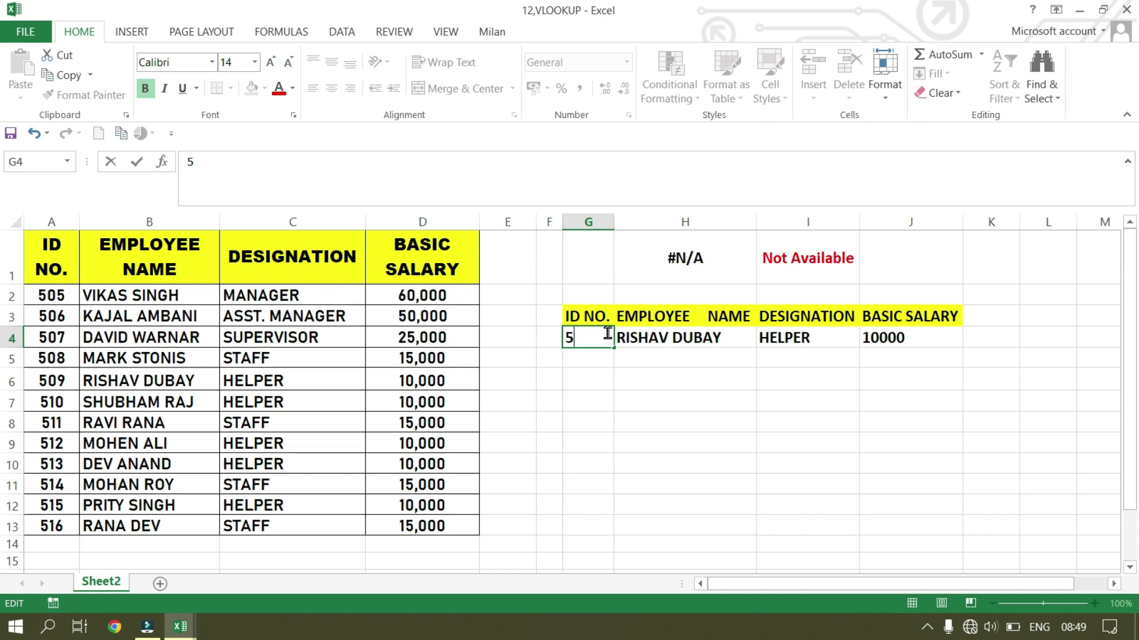
text(15)
key(Return)
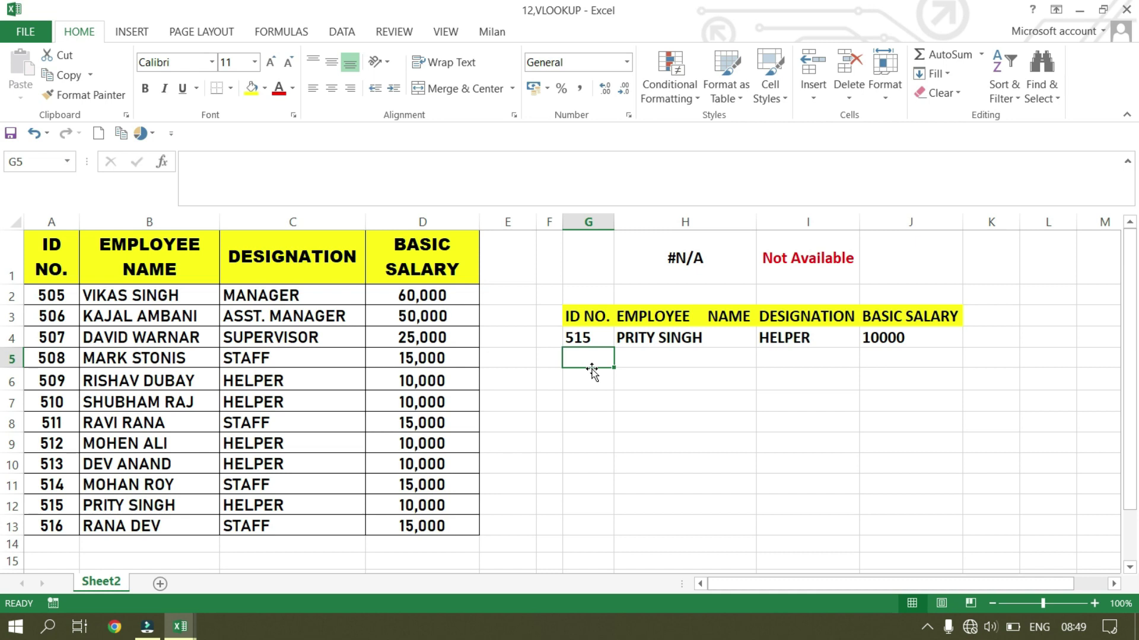
click(610, 337)
text(500)
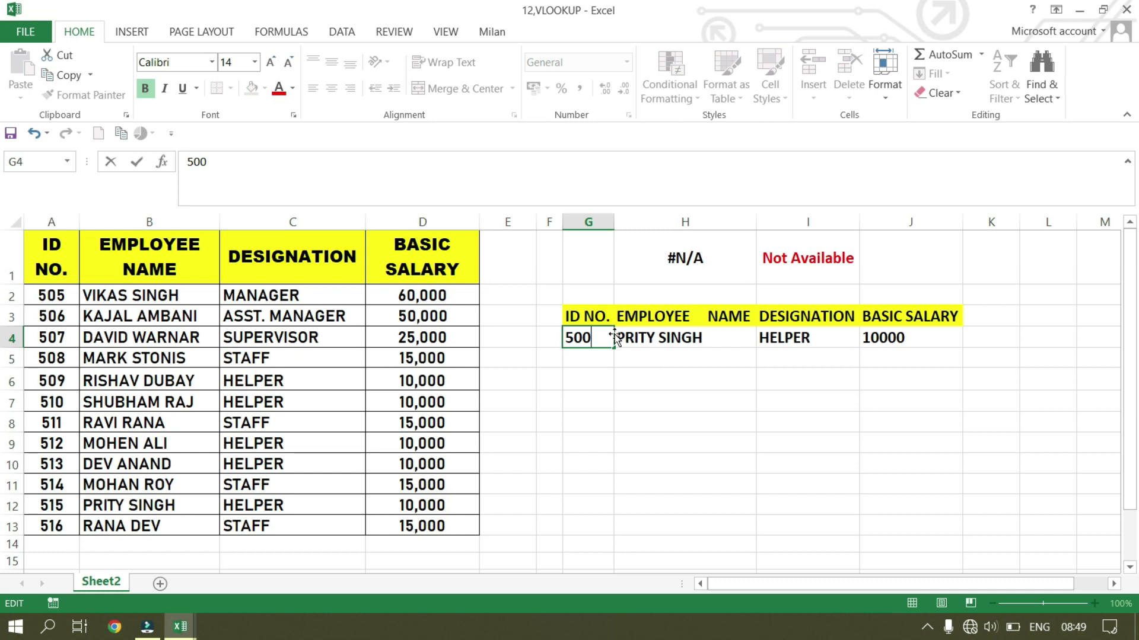
Step: Commit the missing ID 500 in G4 so the name, designation and salary cells show #N/A
key(Return)
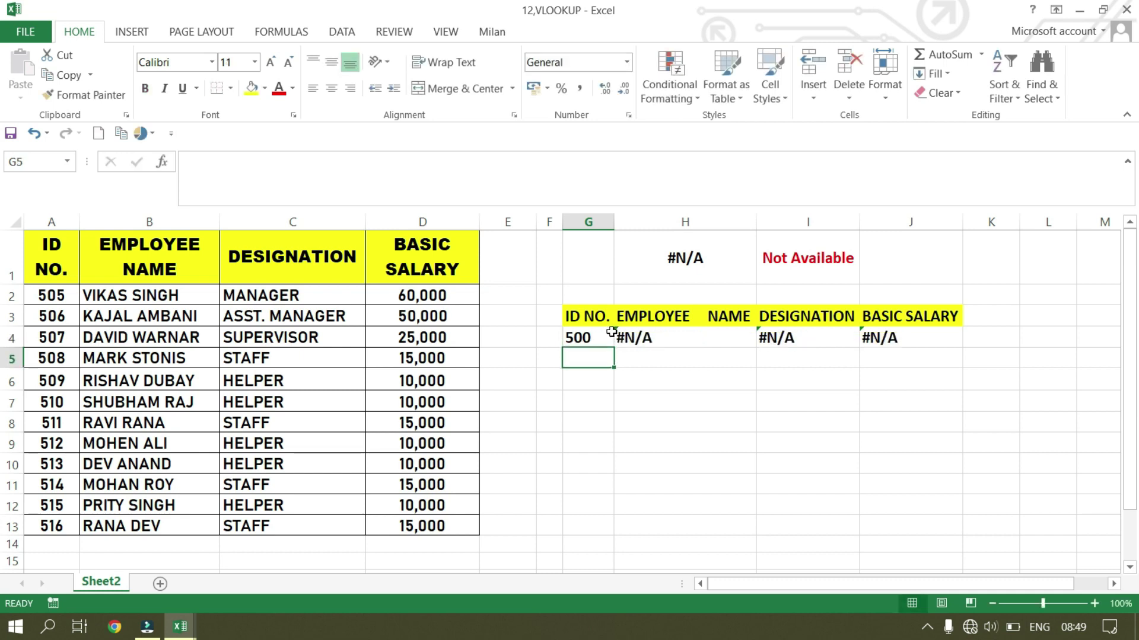